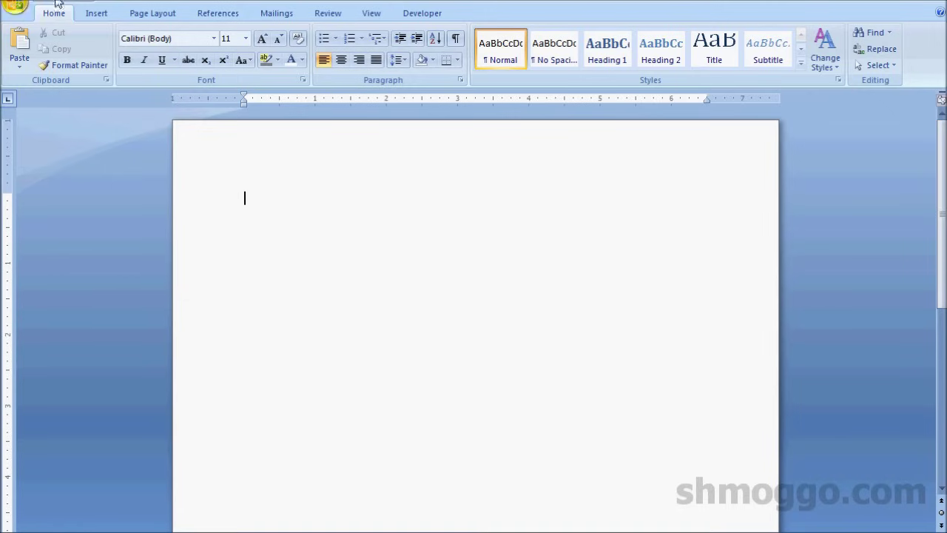
Step: Apply custom page margins of 0.5 inch top, left and right and 0.2 inch bottom
left_click(157, 19)
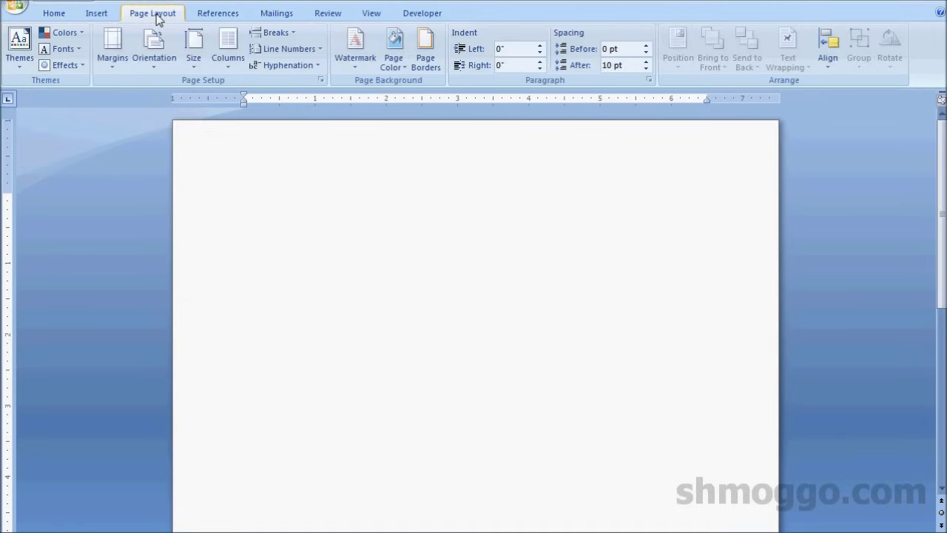
left_click(112, 71)
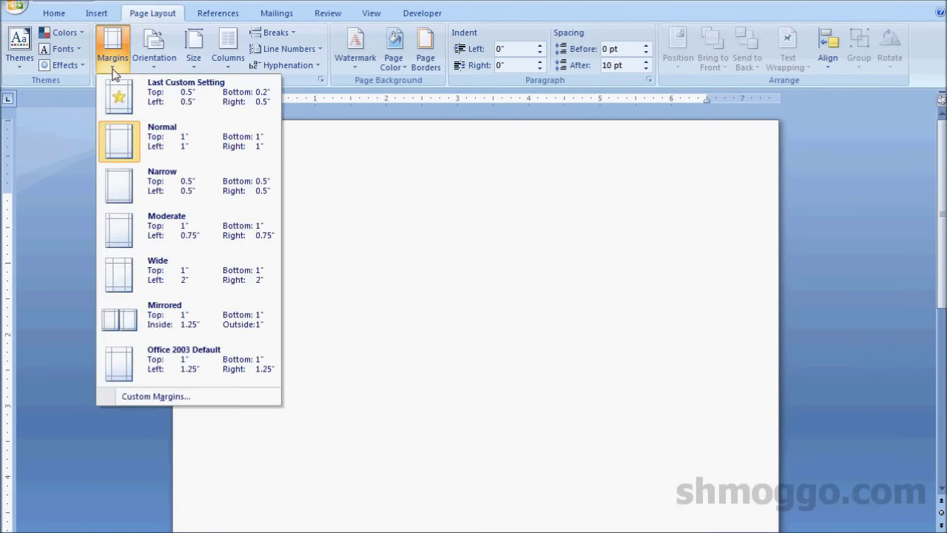
left_click(223, 400)
type("0.5")
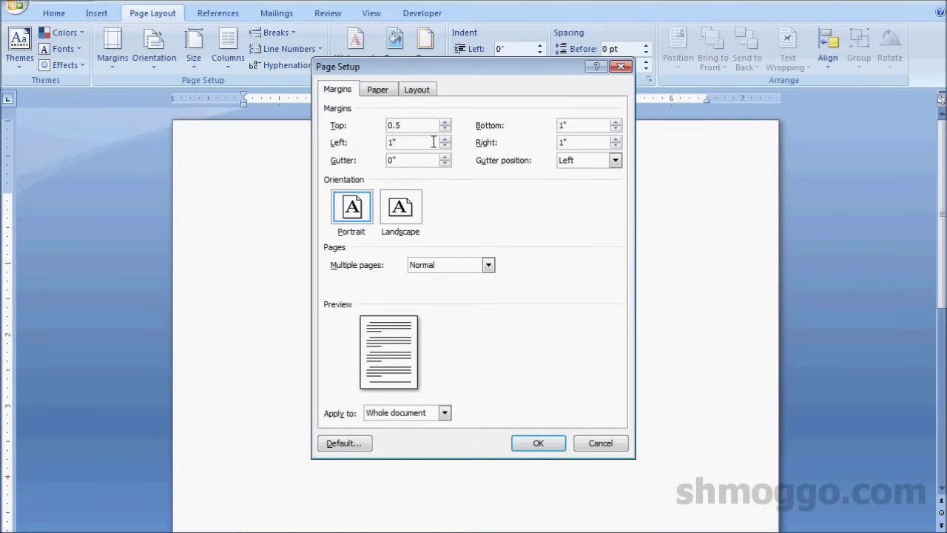
key("Tab")
type("0.2")
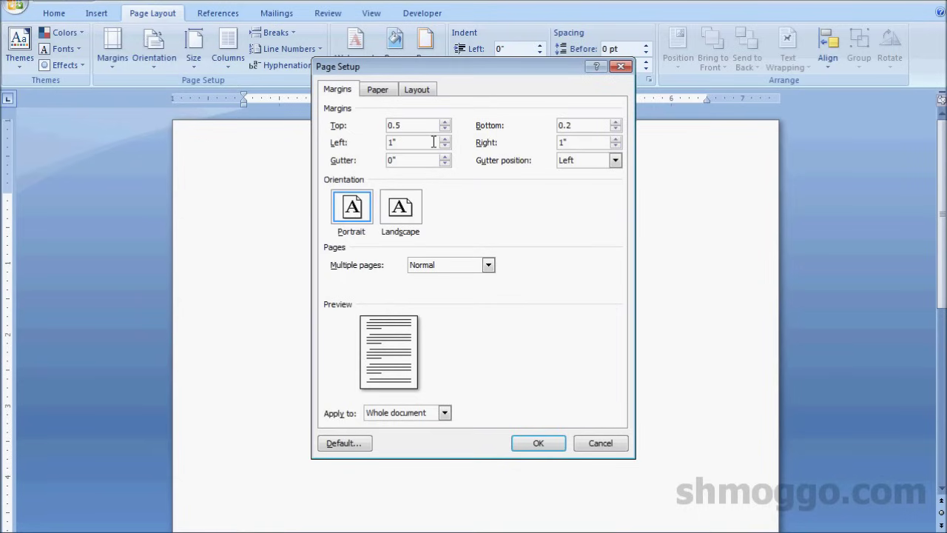
key("Tab")
key("Tab")
type("0.5")
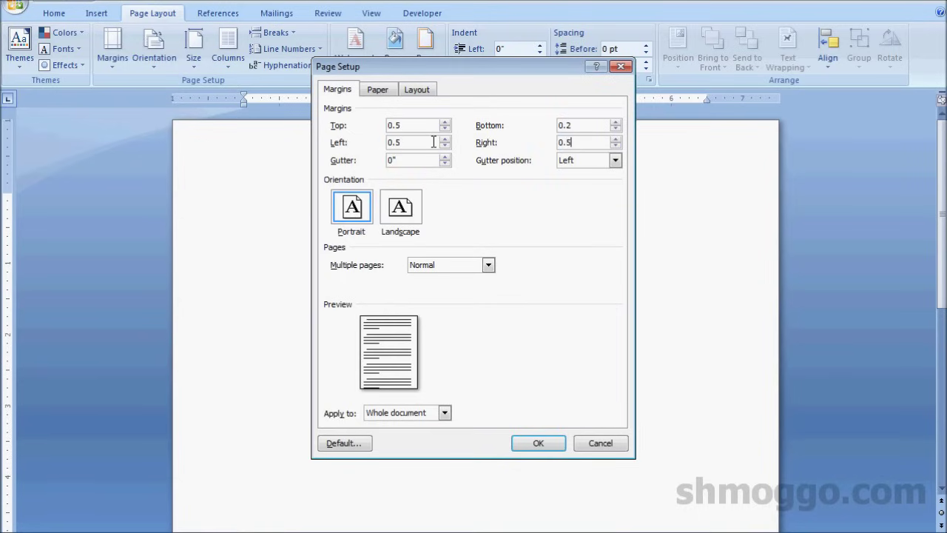
left_click(538, 443)
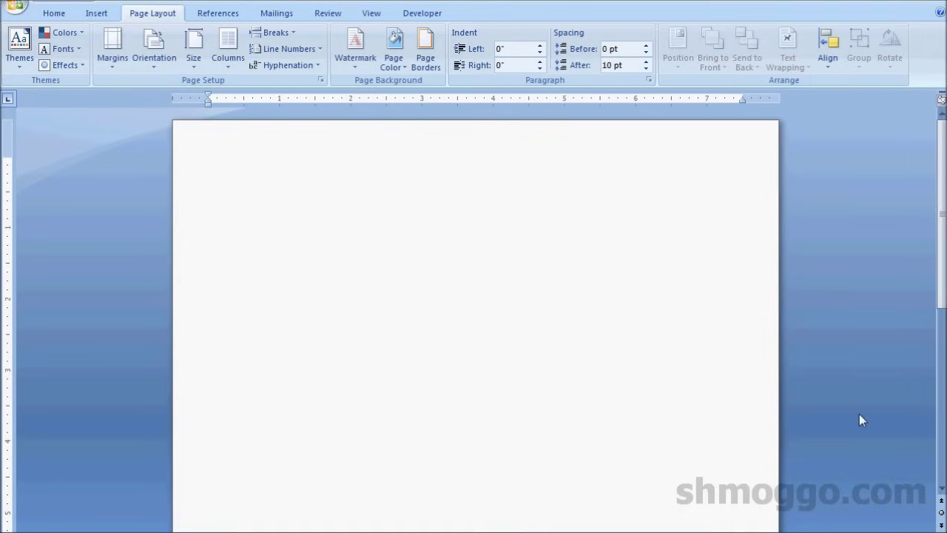
left_click(100, 15)
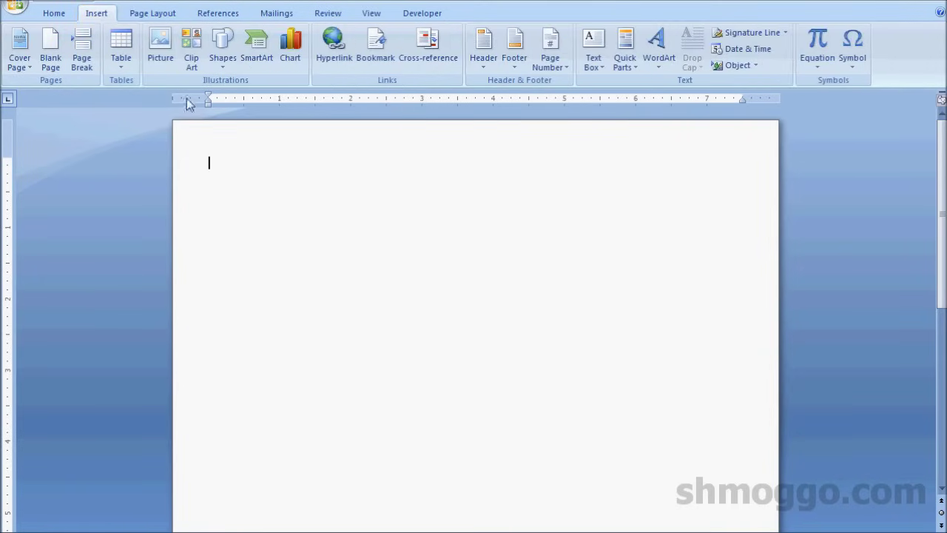
Step: Insert a 2-column by 5-row table at the top of the page
left_click(122, 65)
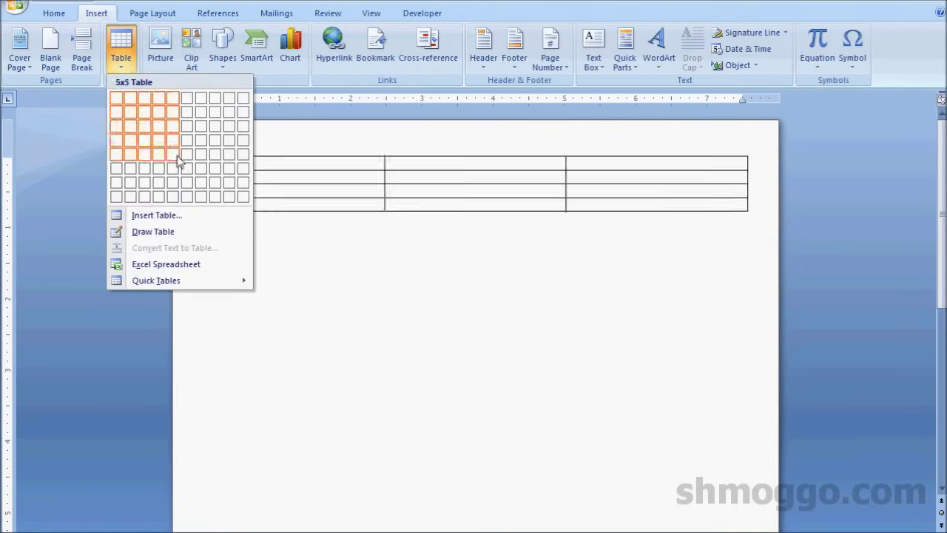
left_click(129, 154)
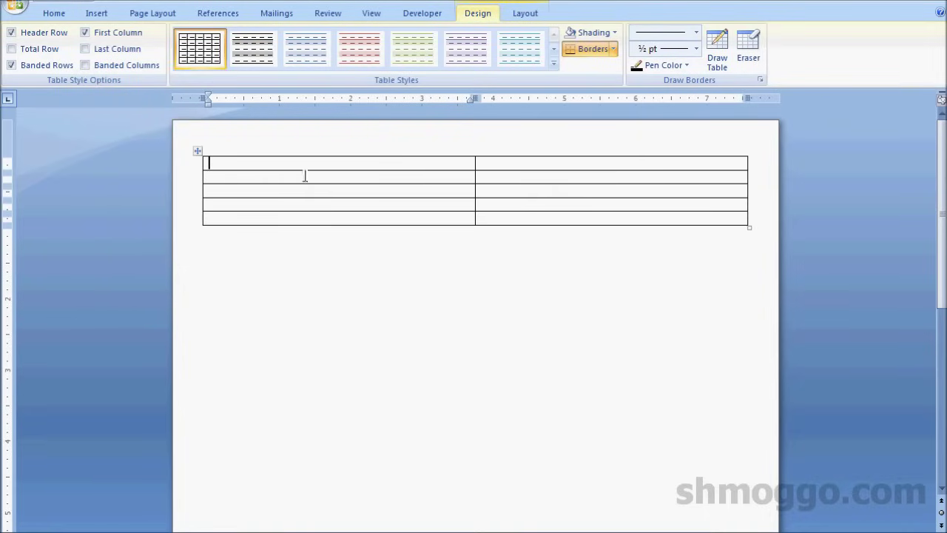
right_click(432, 162)
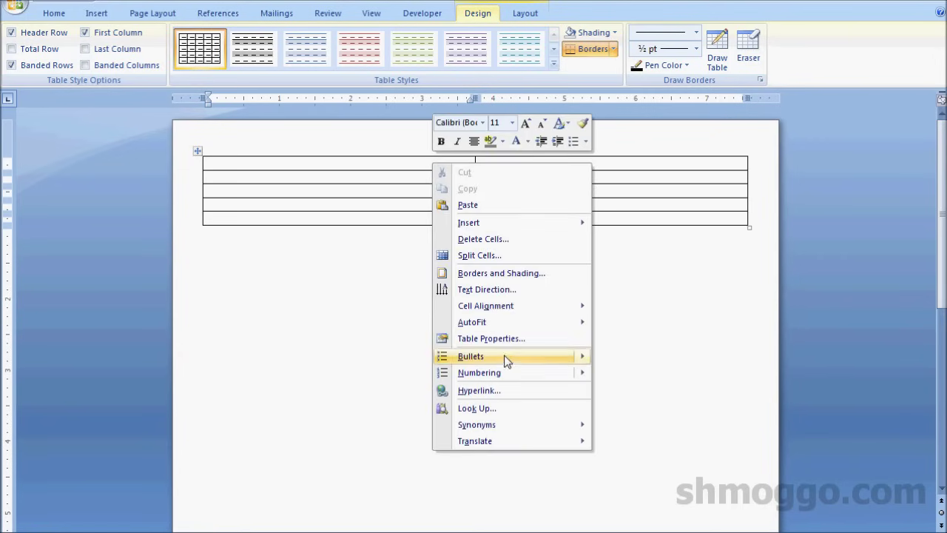
Step: In Table Properties, center the table and give row 1 a 2-inch height
mouse_move(472, 322)
left_click(505, 345)
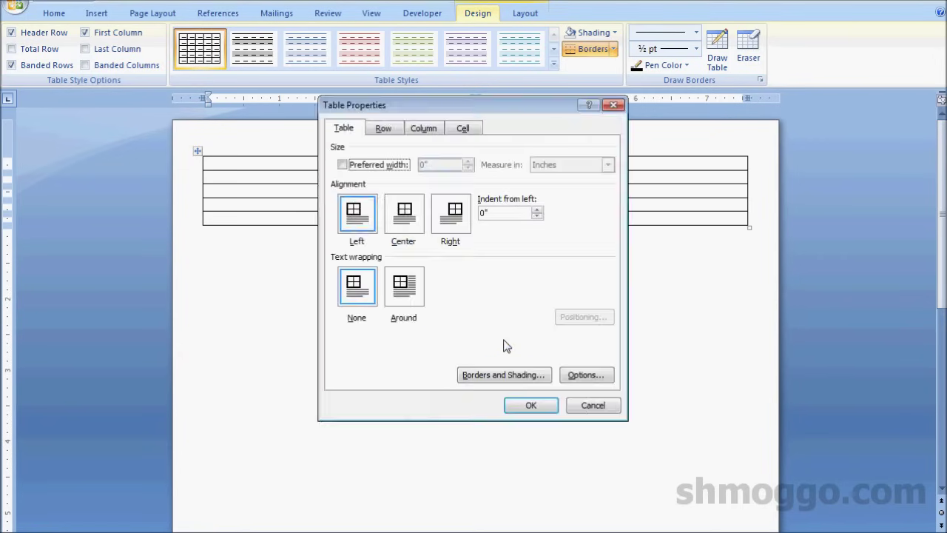
left_click(404, 210)
left_click(385, 129)
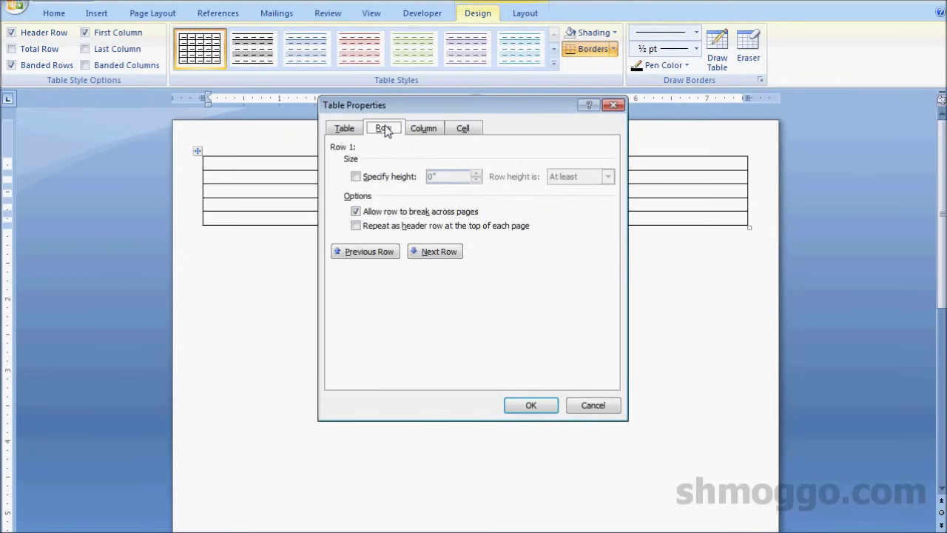
left_click(371, 181)
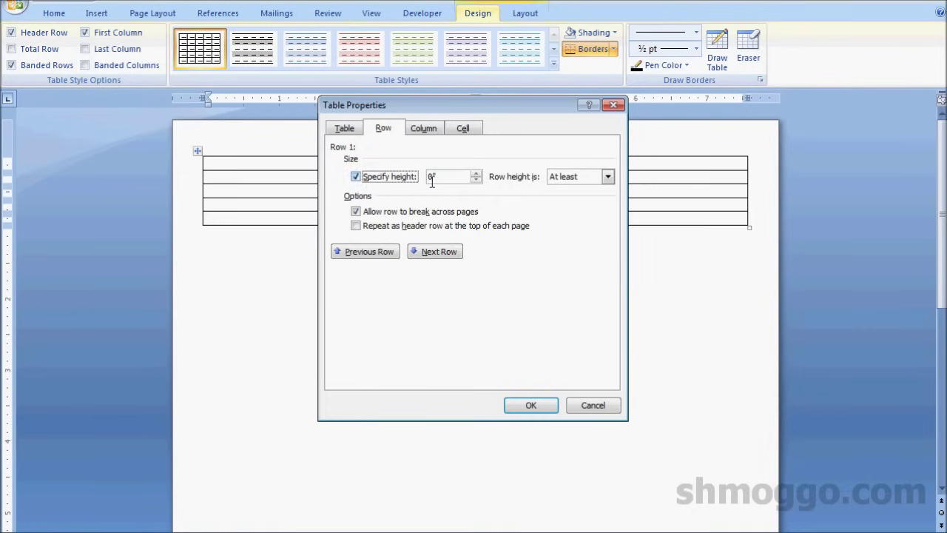
left_click_drag(446, 181, 423, 180)
left_click(436, 253)
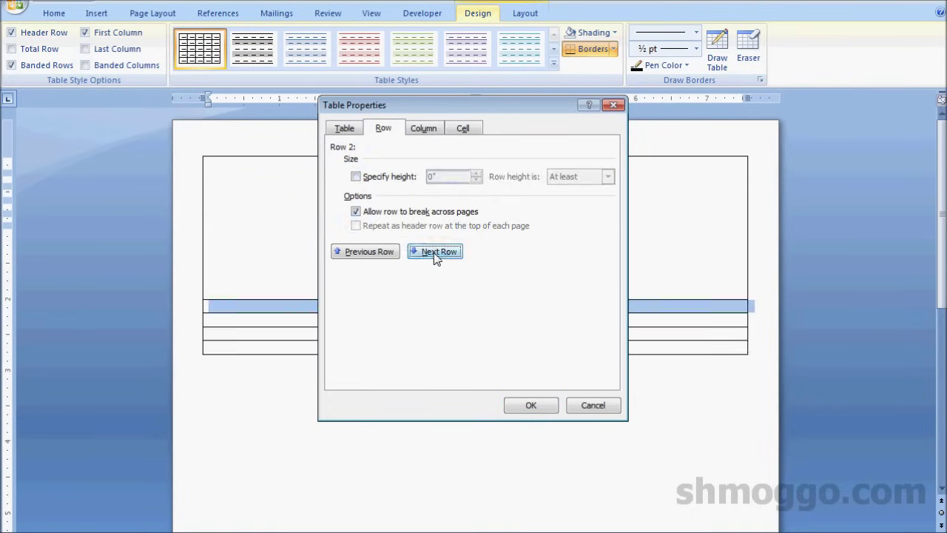
Step: Set rows 2 and 3 to a 2-inch height
left_click(384, 178)
left_click_drag(442, 176, 428, 176)
type("2")
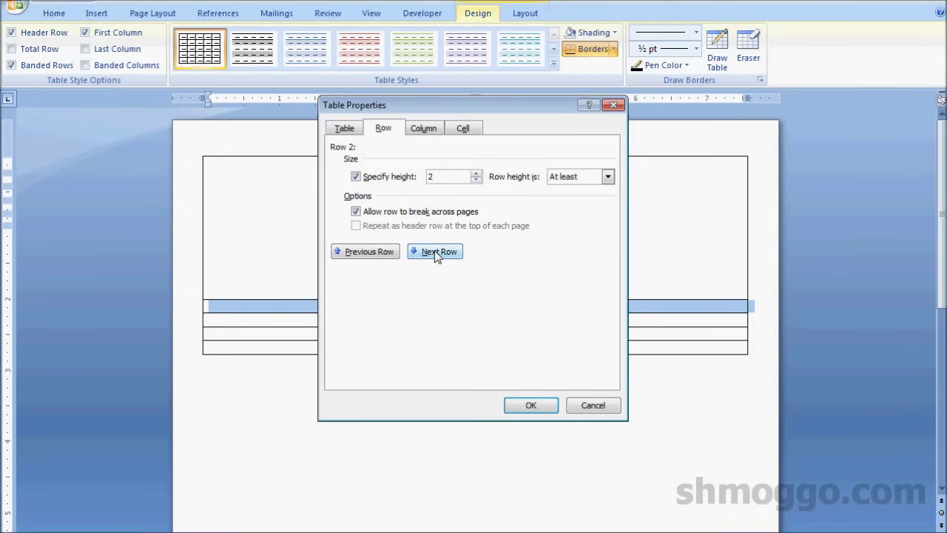
left_click(436, 253)
left_click(372, 178)
type("2")
left_click_drag(456, 177, 428, 177)
left_click(437, 253)
Step: Set rows 4 and 5 to a 2-inch height
left_click(381, 177)
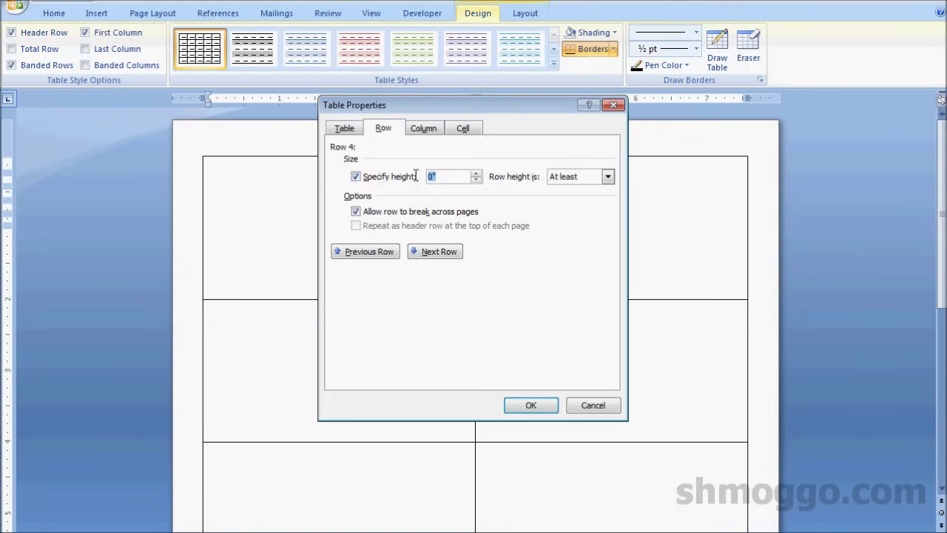
type("2")
left_click(437, 253)
left_click(356, 176)
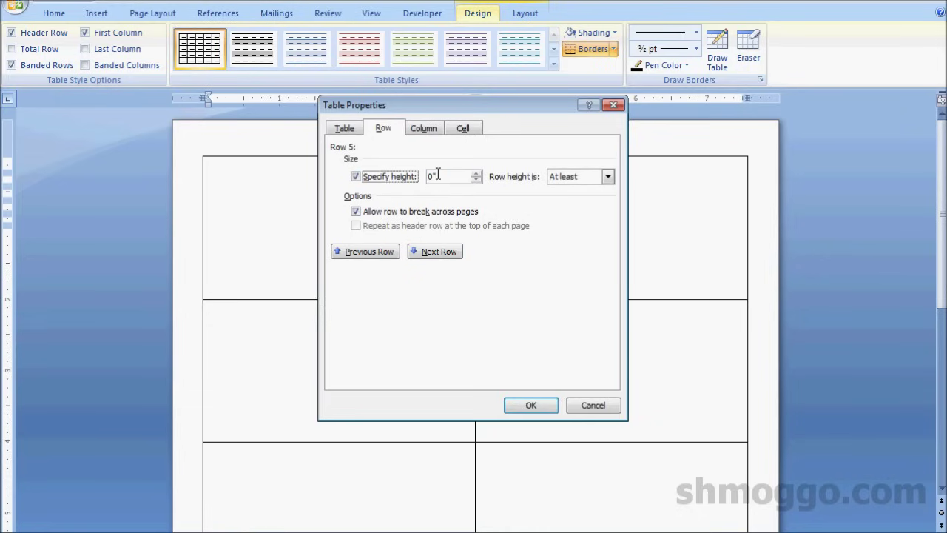
type("2")
left_click(452, 254)
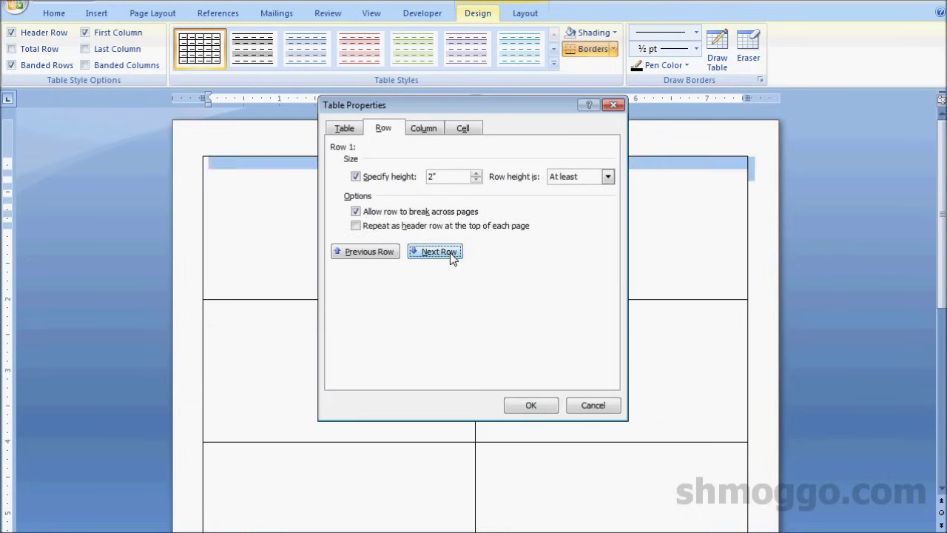
Step: Set both table columns to 3.5 inches wide and apply the table properties
left_click(426, 130)
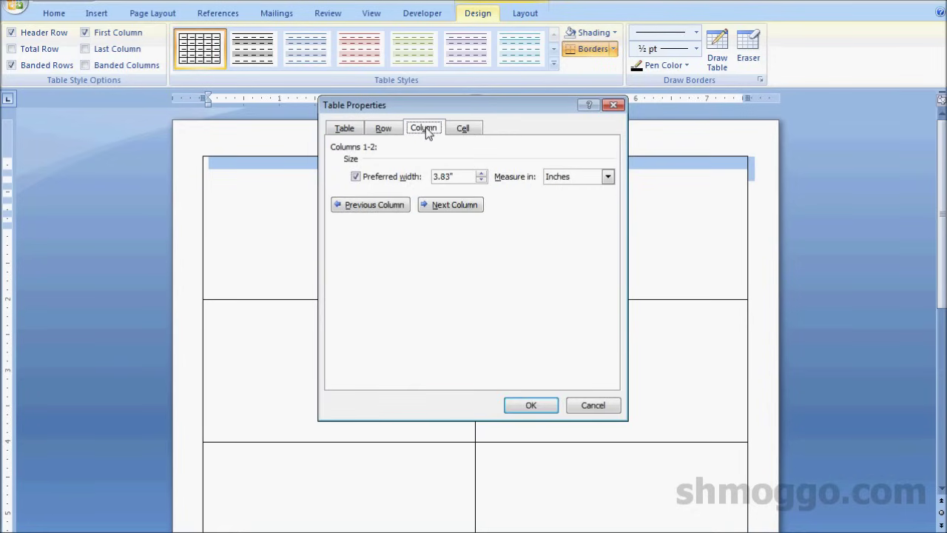
key("Tab")
key("Tab")
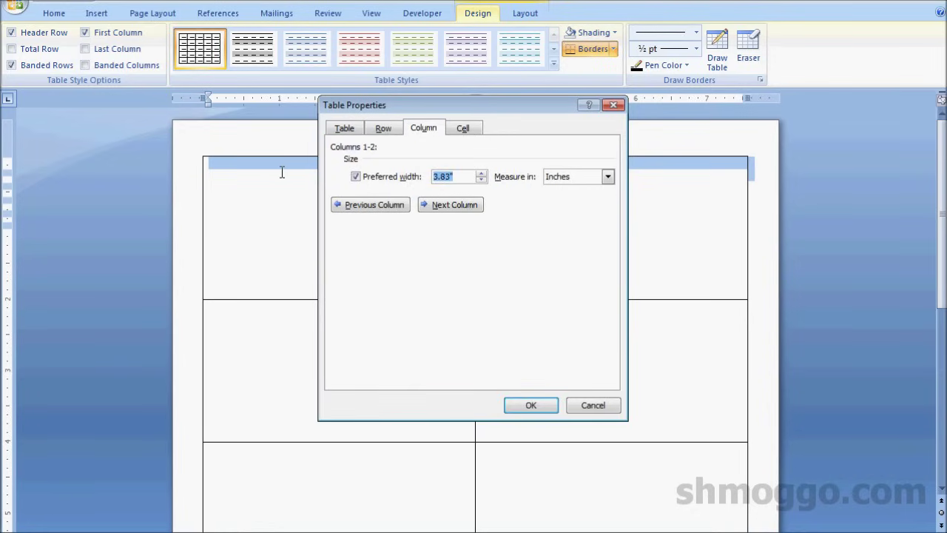
type("3.5")
left_click(455, 206)
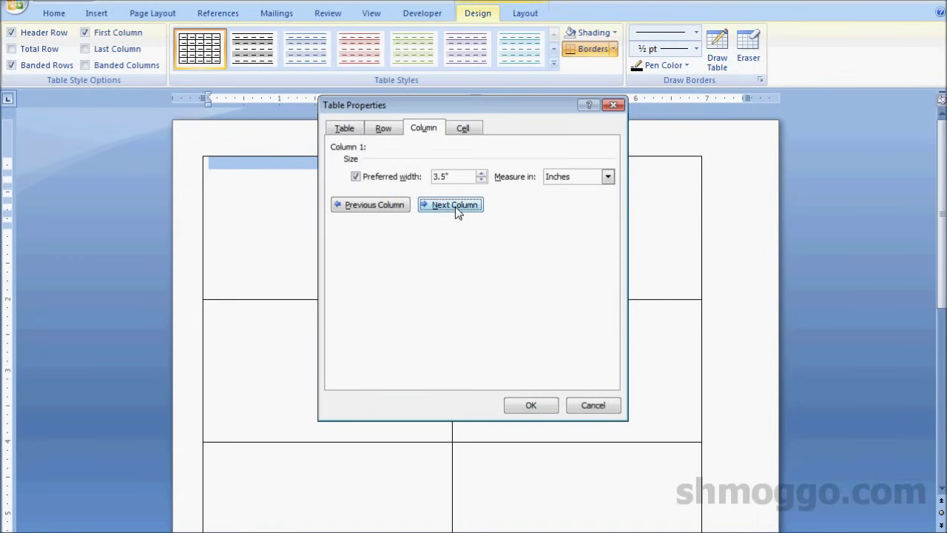
left_click(455, 206)
left_click(531, 406)
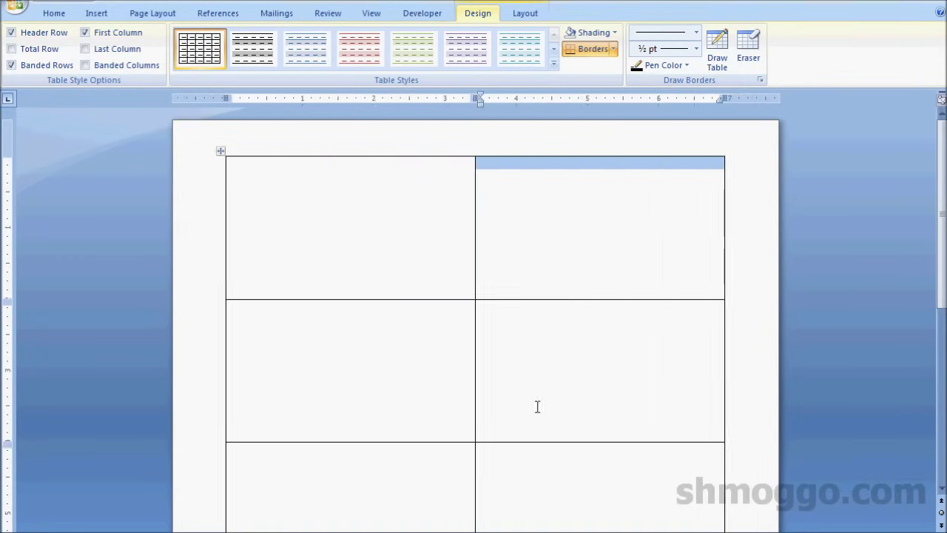
Step: Deselect the table and place the cursor in the first cell on the Home tab
left_click(760, 256)
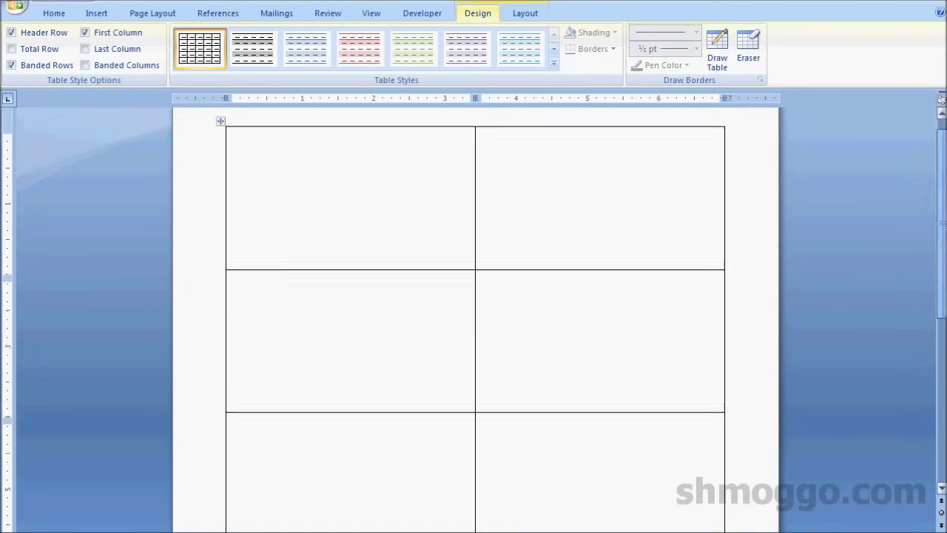
mouse_move(942, 194)
left_mouse_down()
mouse_move(944, 384)
mouse_move(944, 194)
left_mouse_up()
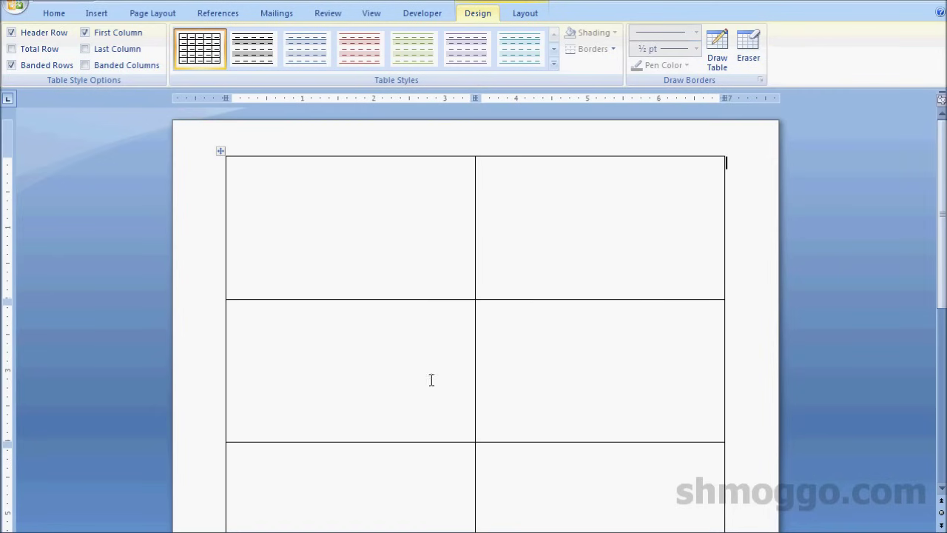
left_click(63, 14)
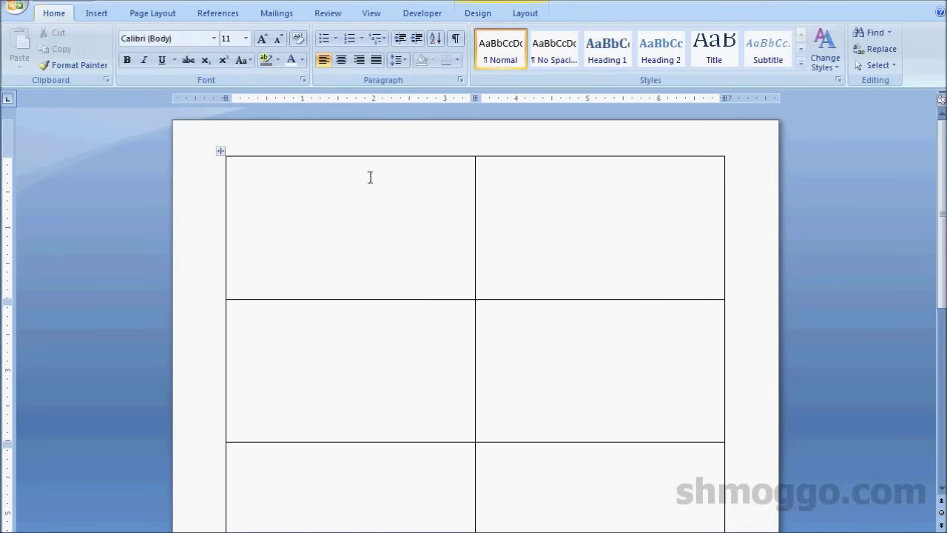
left_click(379, 192)
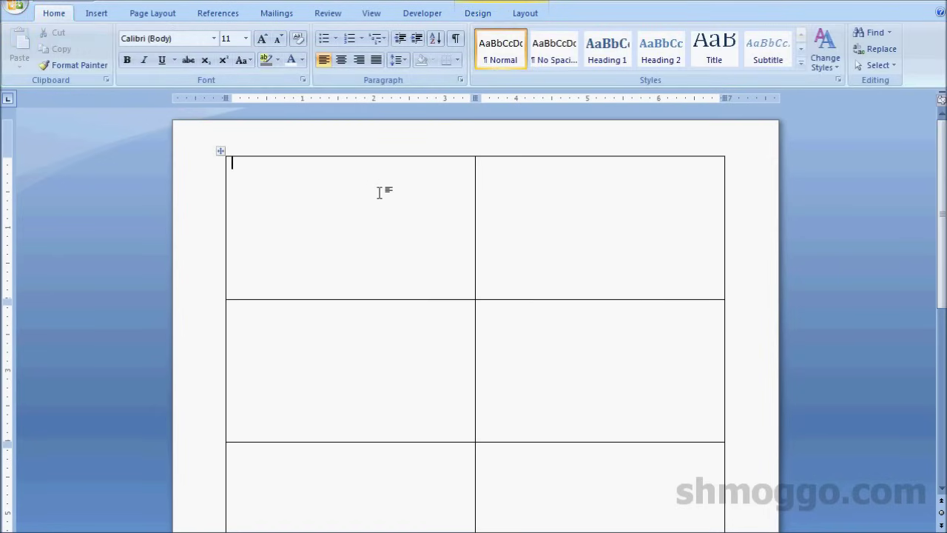
Step: Type a centered, bold, 22 pt 'Business Name' heading in the first cell
left_click(341, 60)
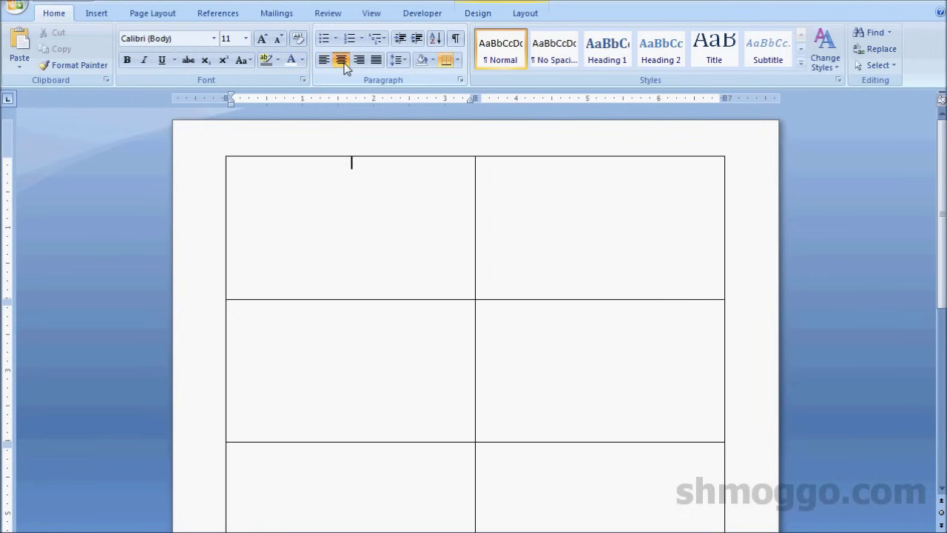
left_click(245, 39)
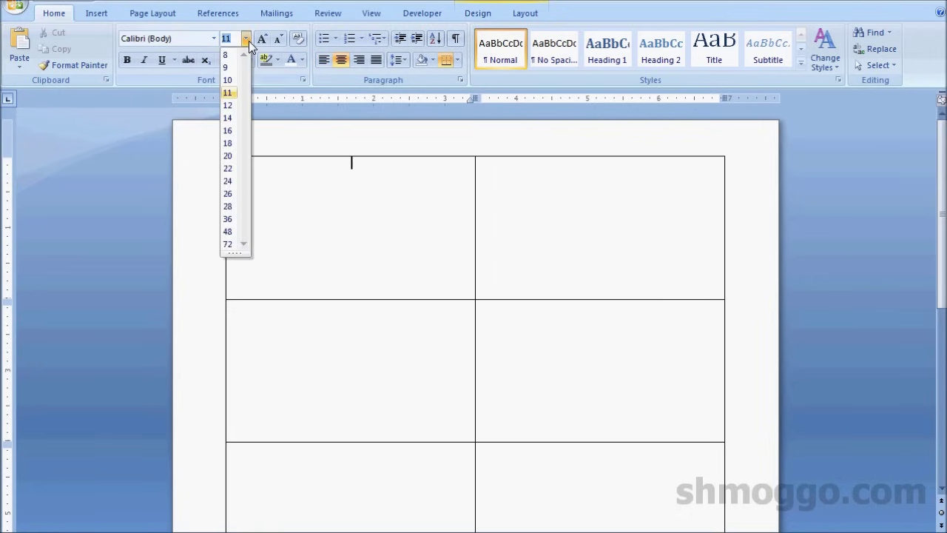
left_click(228, 168)
left_click(126, 60)
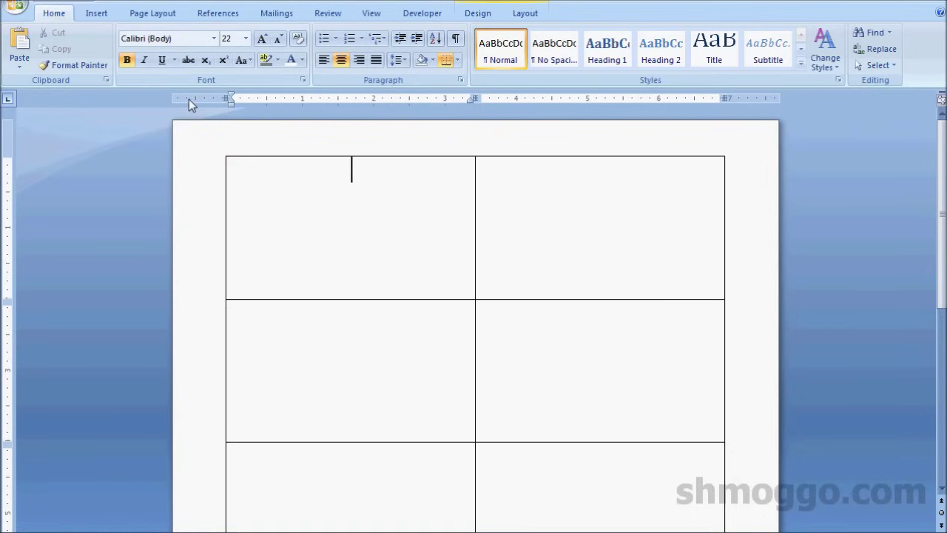
type("Business Name")
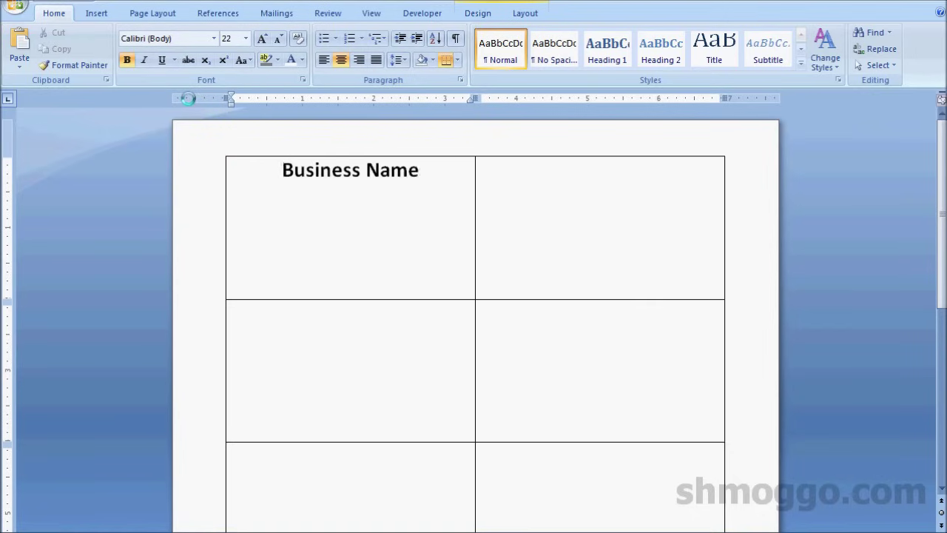
key("Return")
Step: Add 'Subtitle' at 16 pt and 'Your First Name' at 12 pt
left_click(246, 39)
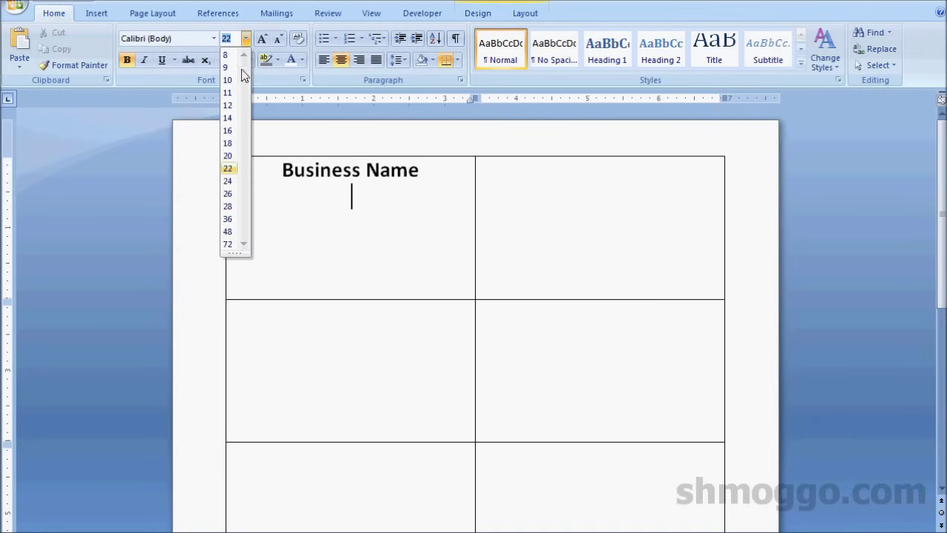
left_click(229, 130)
type("Subtit")
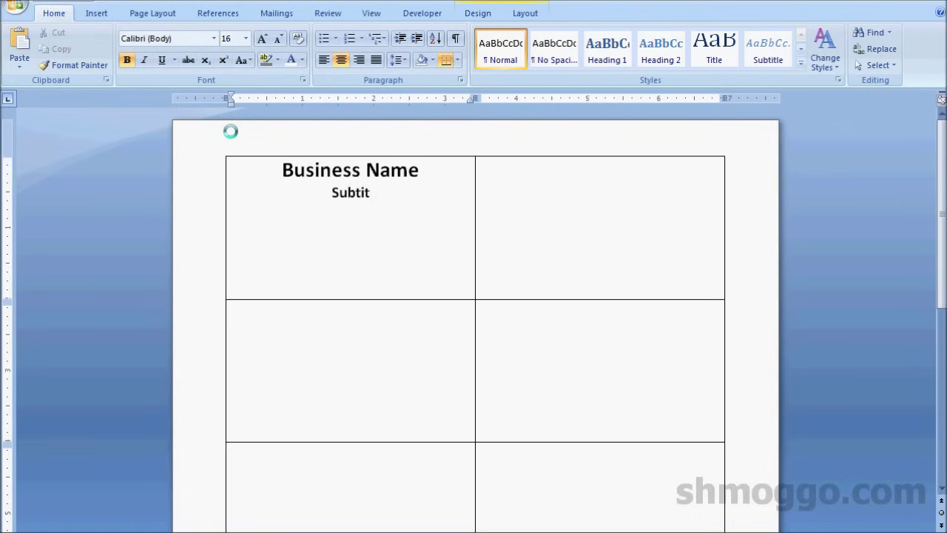
type("le")
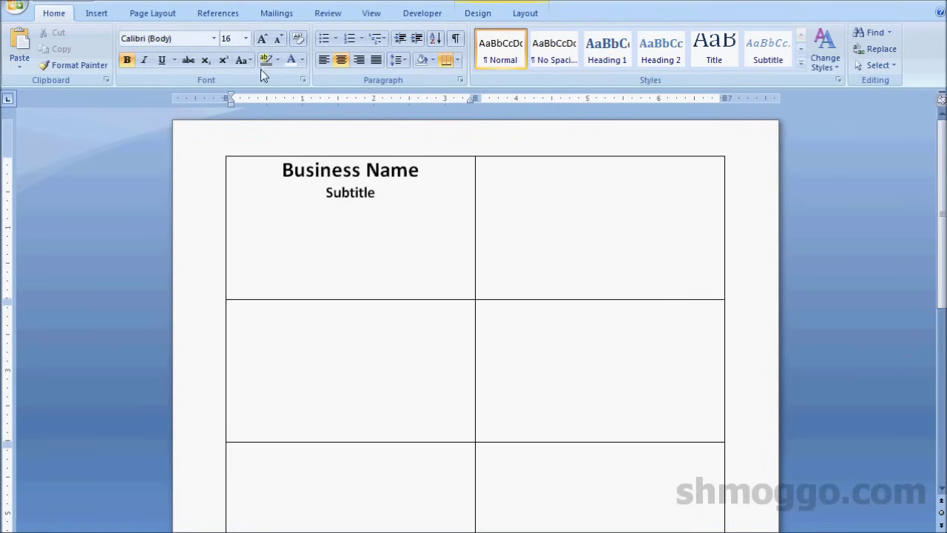
left_click(246, 38)
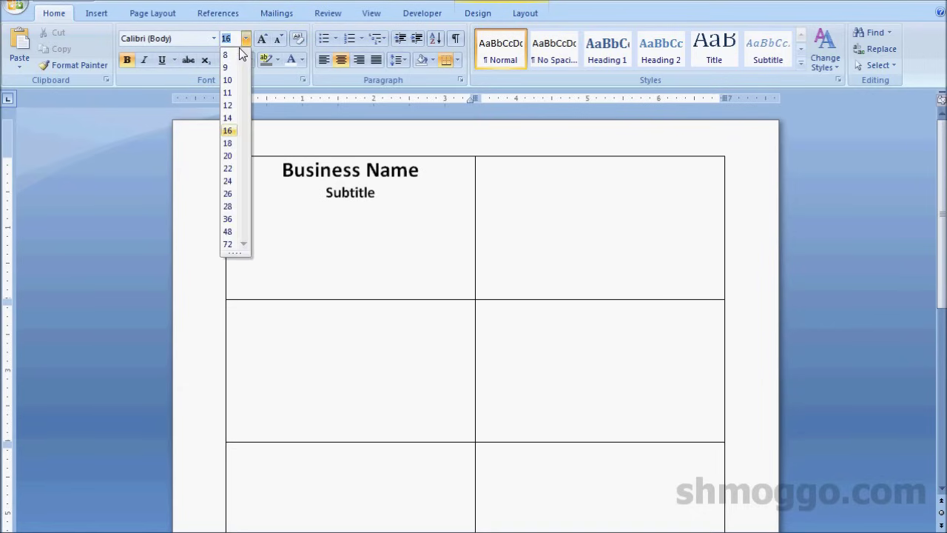
left_click(229, 55)
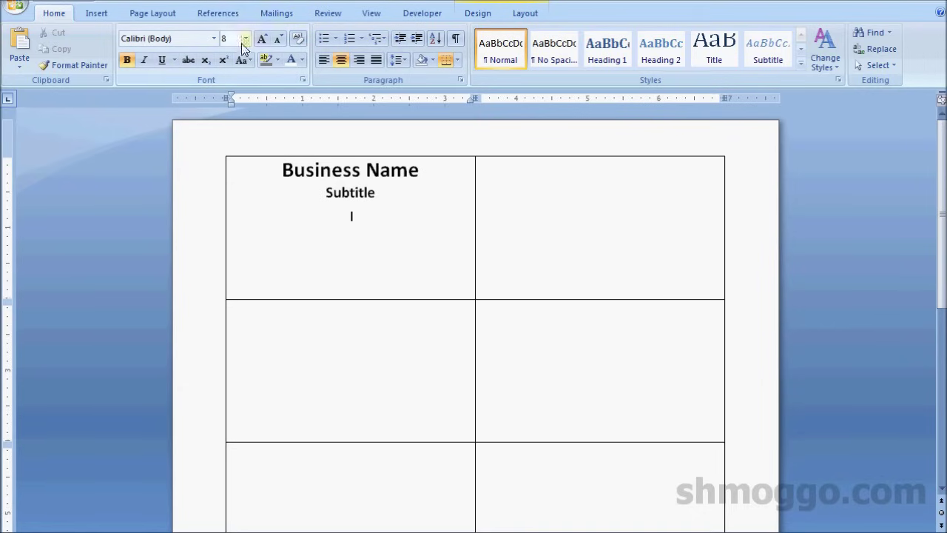
left_click(246, 39)
left_click(227, 107)
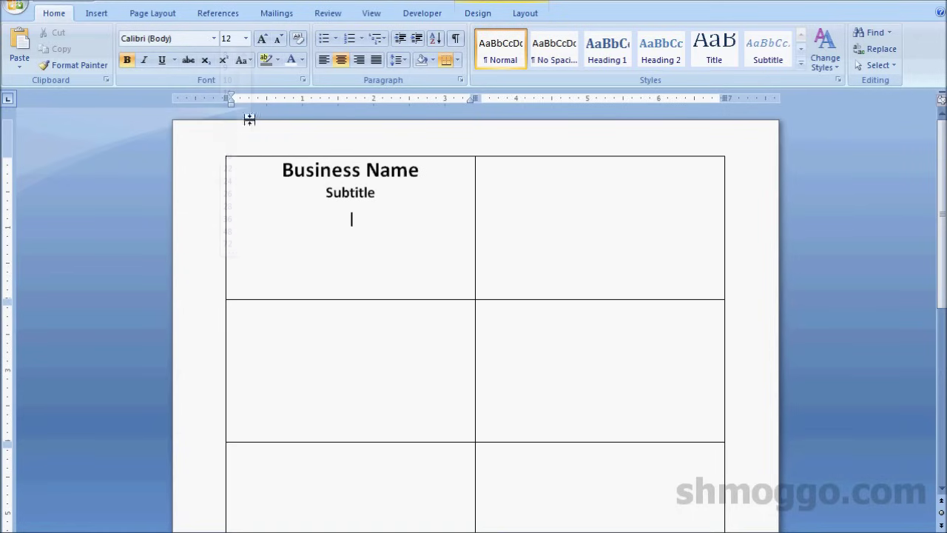
type("Your Fir")
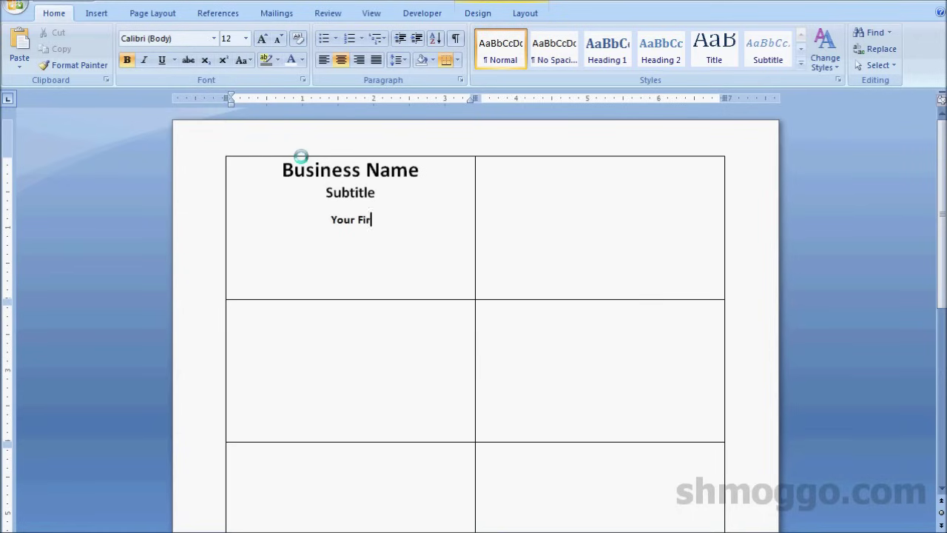
type("st Name")
Step: Add non-bold 'Job Title' and '555.555.5555' lines below the name
key("Return")
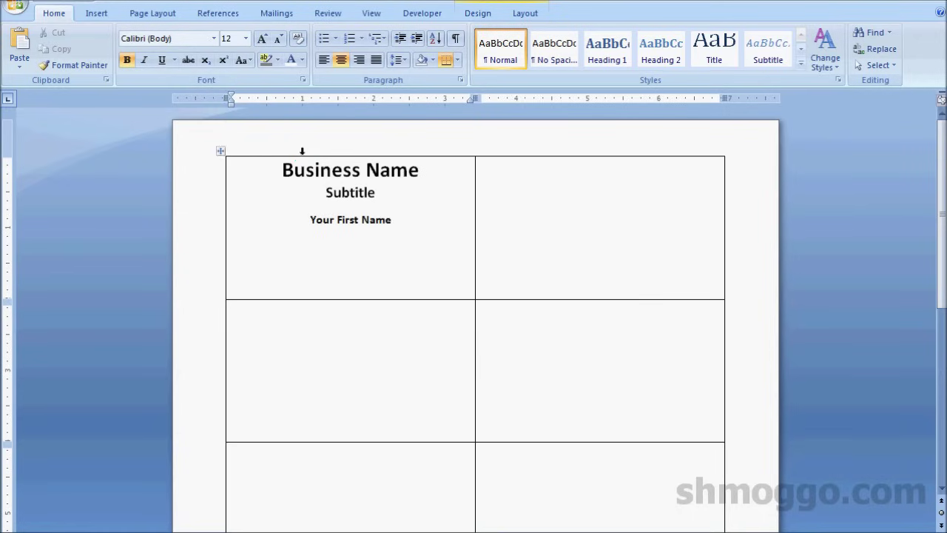
left_click(127, 60)
type("Job Title  ")
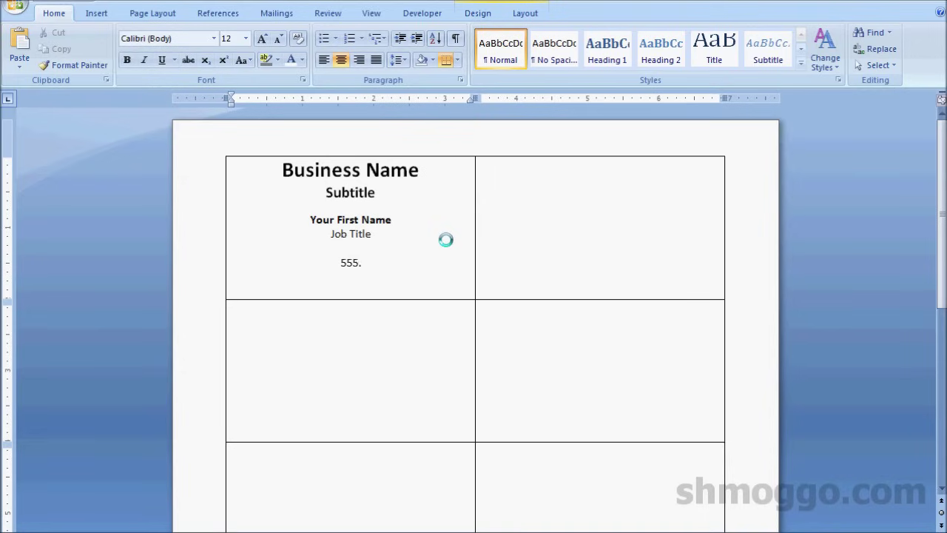
type("555.555.5555")
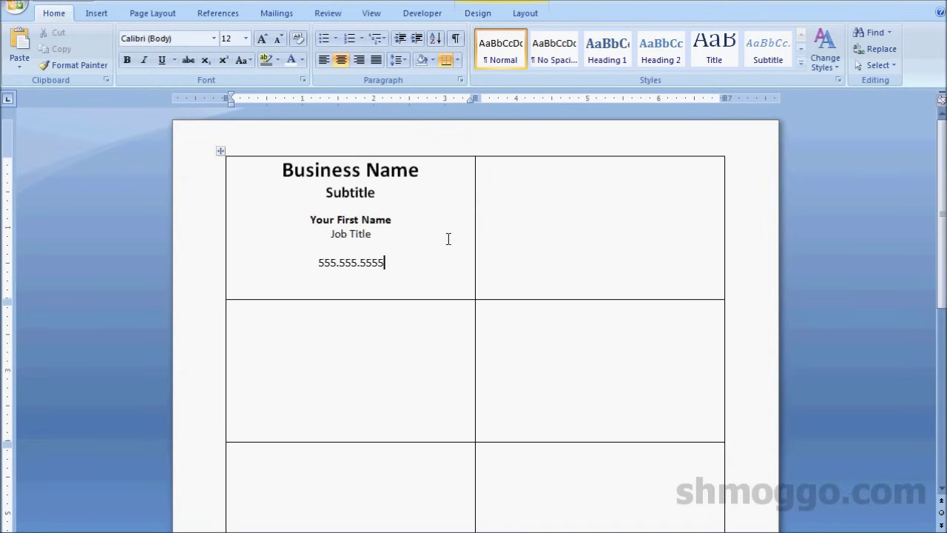
Step: Add a blank size-10 line above Business Name at the top of the cell
left_click(281, 169)
key("Return")
key("ctrl+z")
type("S")
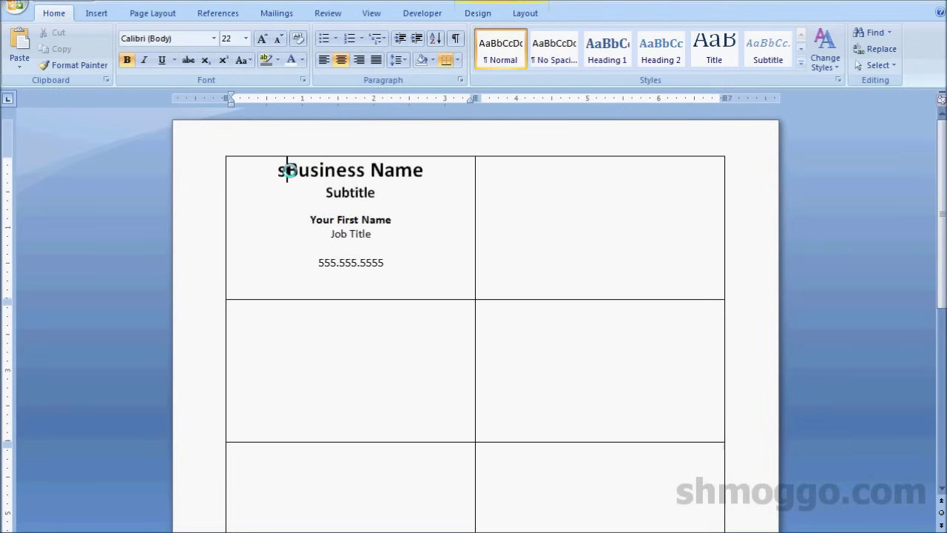
key("Return")
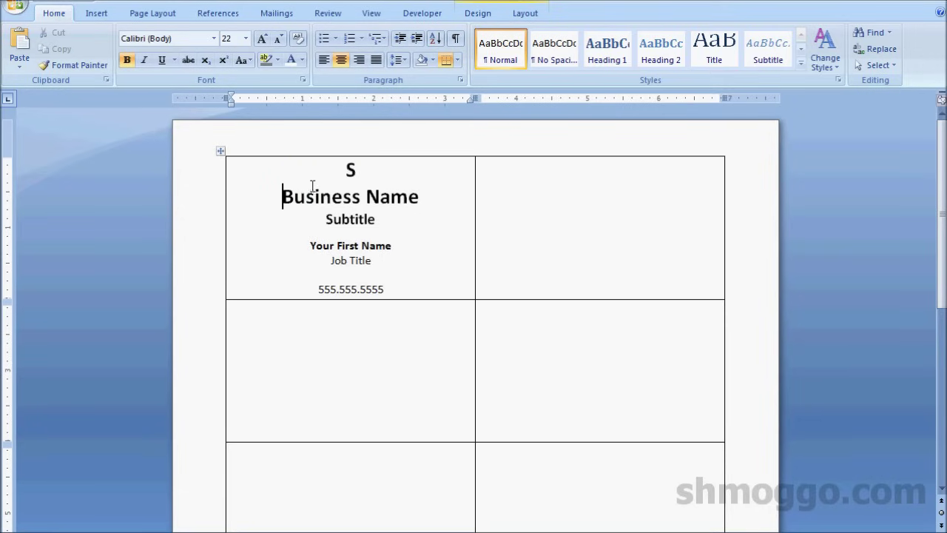
double_click(377, 170)
key("BackSpace")
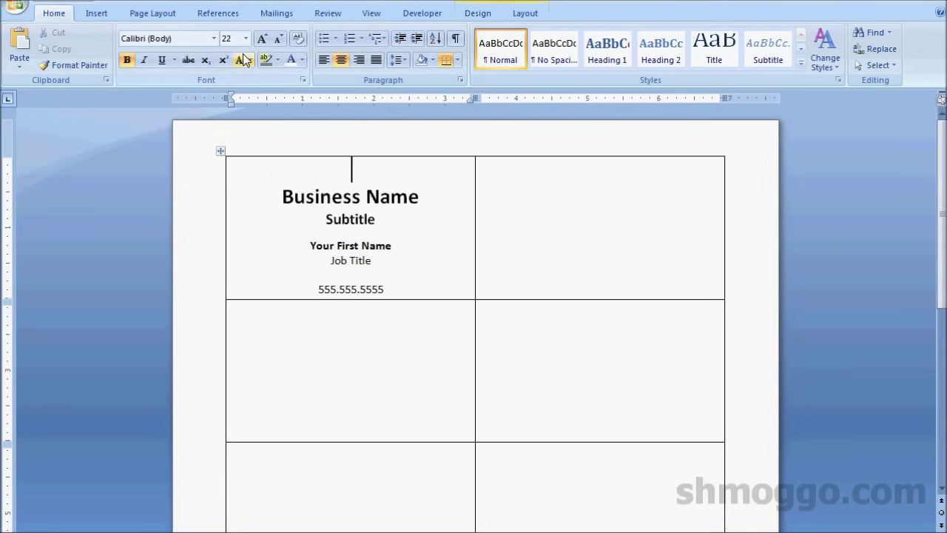
left_click(245, 42)
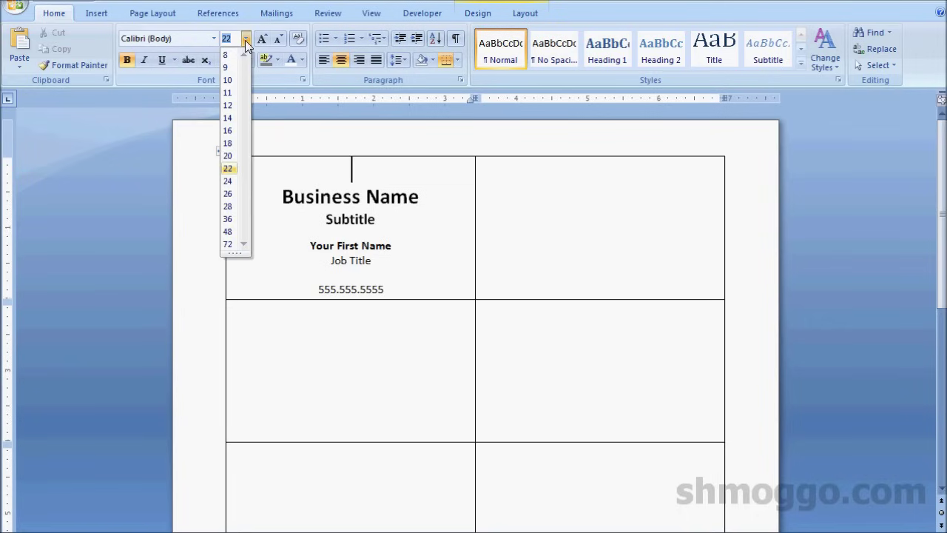
left_click(230, 81)
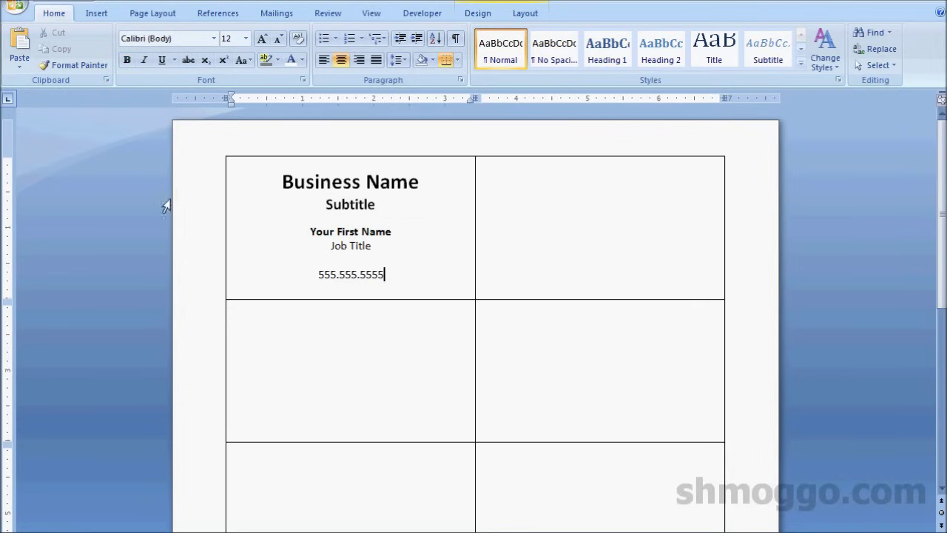
Step: Give all table cells a medium blue fill through Borders and Shading
right_click(439, 265)
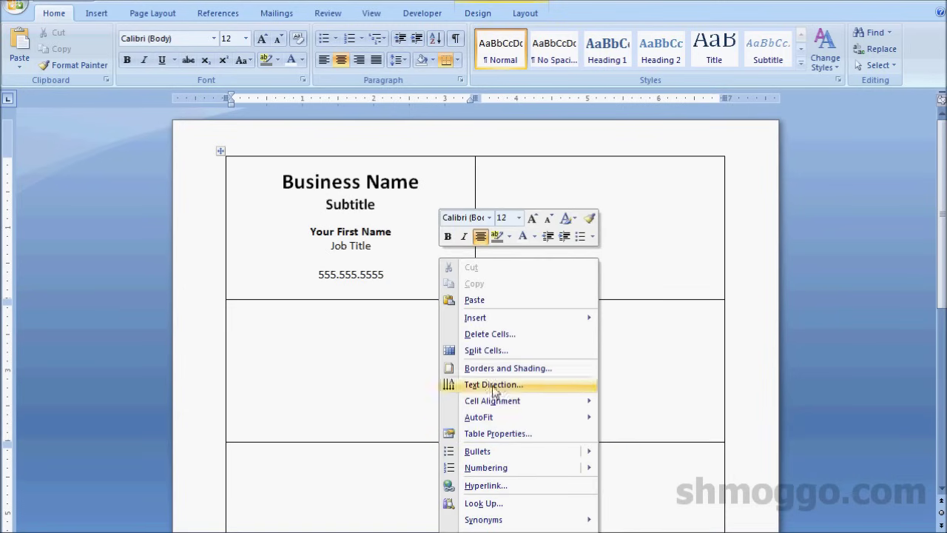
left_click(515, 374)
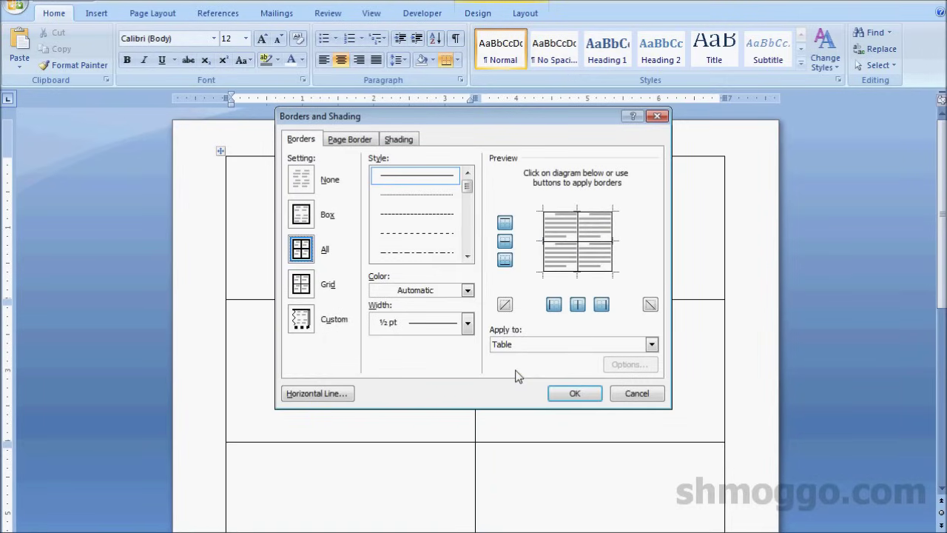
left_click(361, 142)
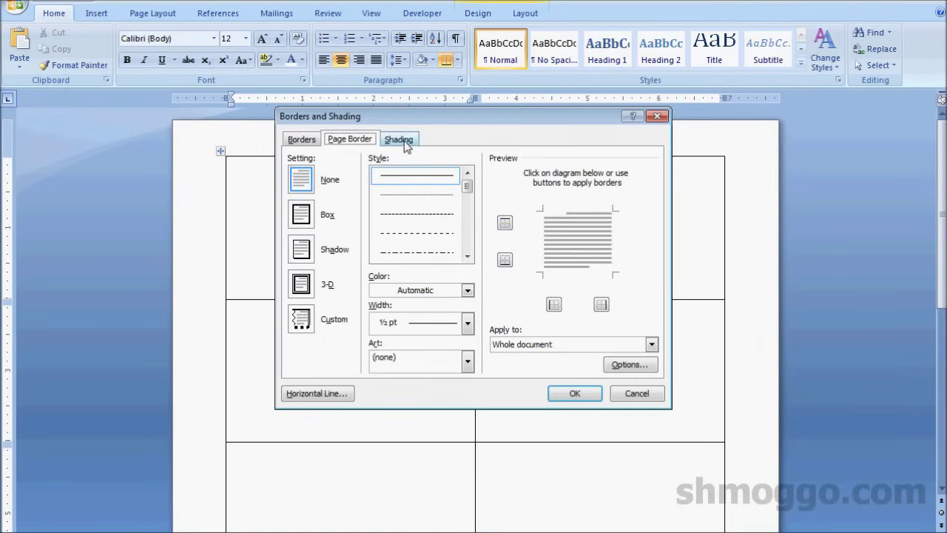
left_click(400, 140)
left_click(372, 176)
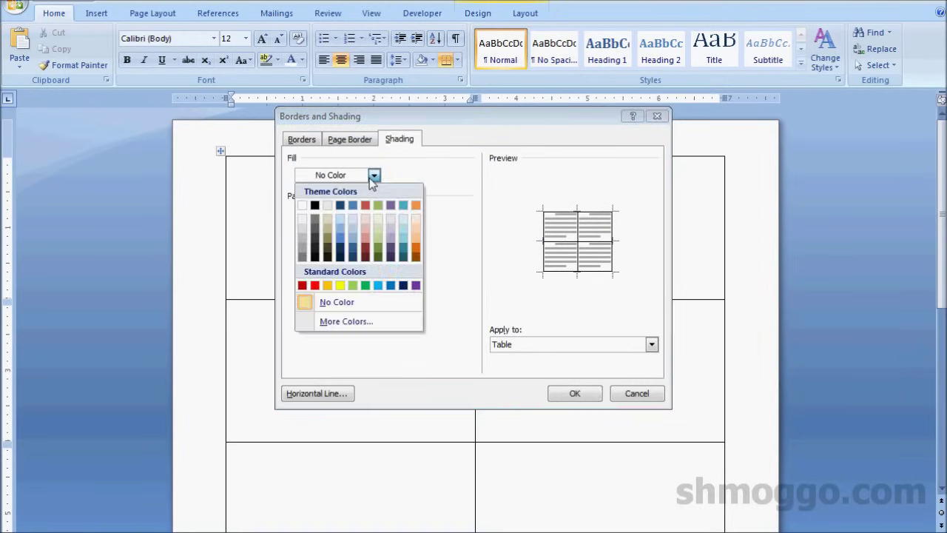
left_click(338, 237)
left_click(574, 393)
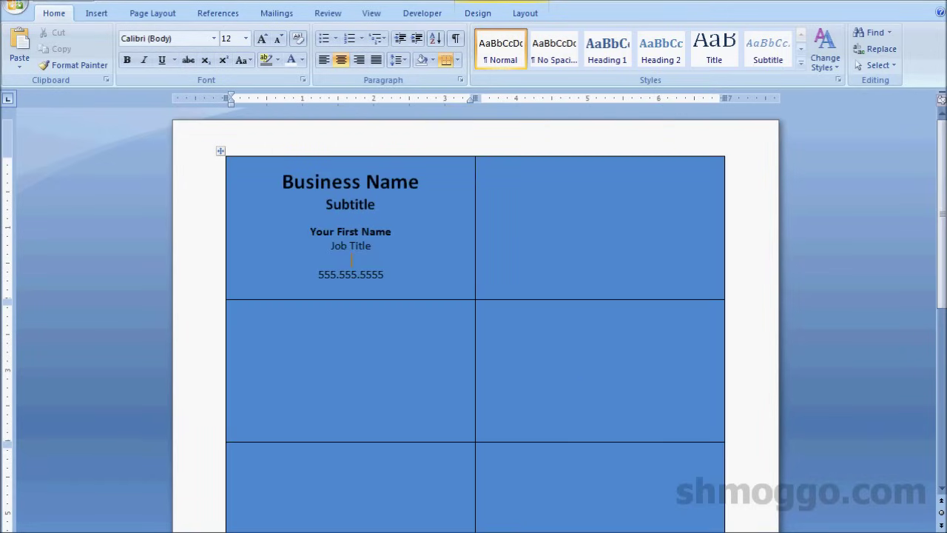
left_click_drag(282, 177, 383, 278)
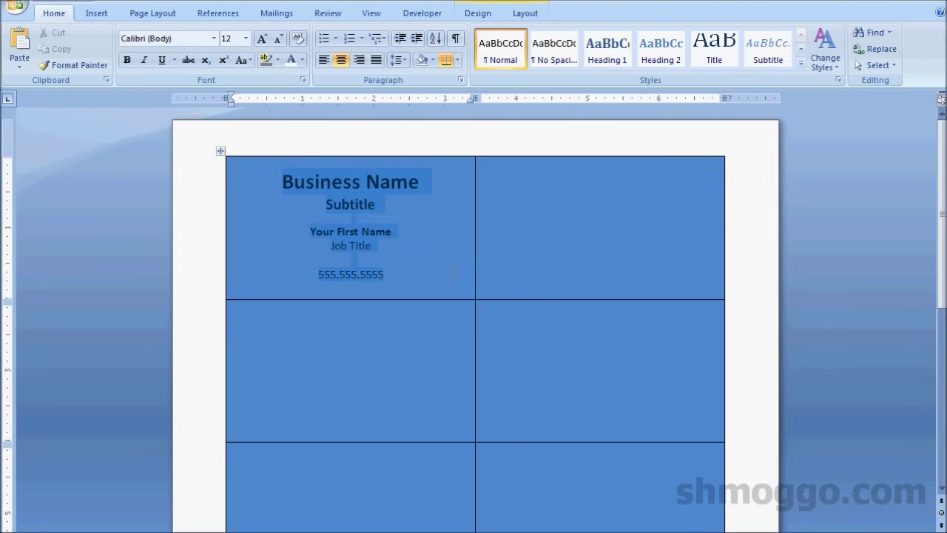
Step: Color the first card's text white, then select all of it for copying
left_click(302, 60)
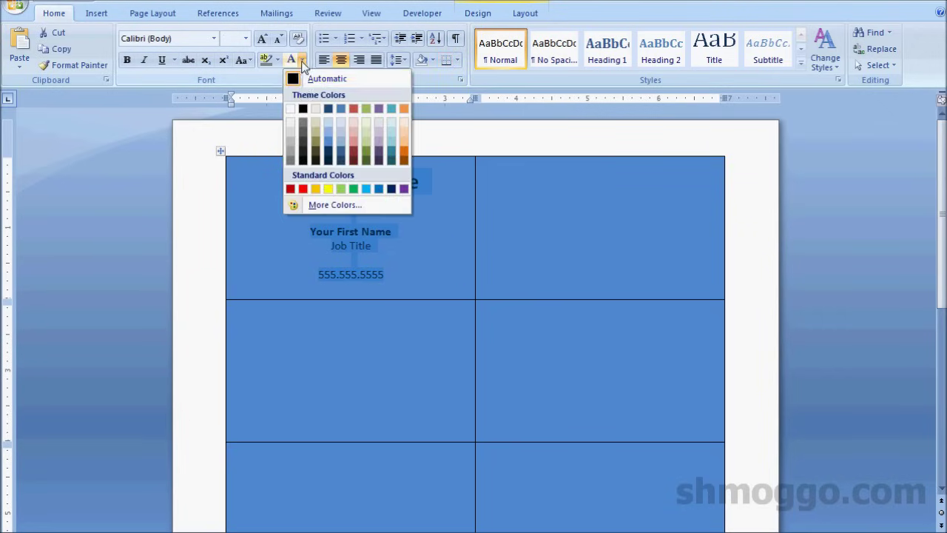
left_click(295, 116)
left_click(414, 250)
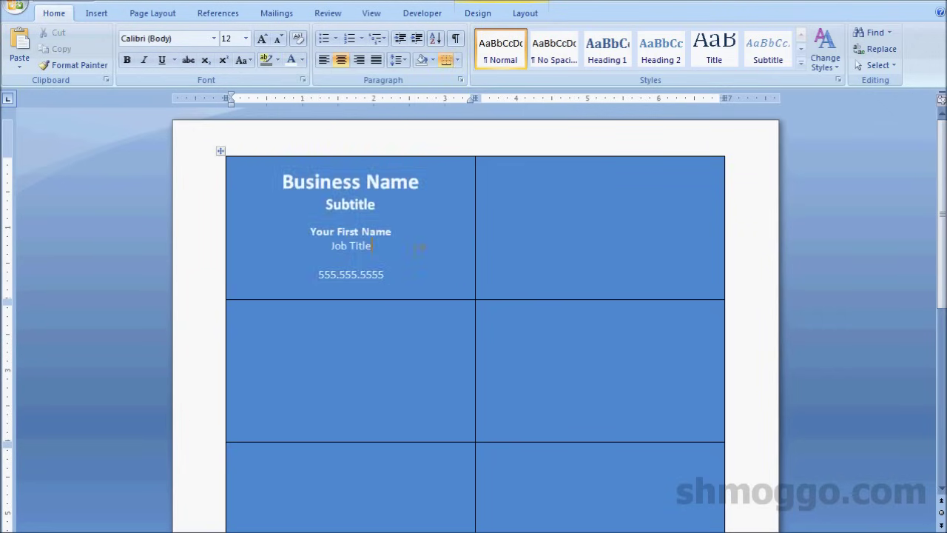
left_click(537, 258)
left_click_drag(351, 163, 413, 294)
key("ctrl+c")
Step: Paste the card into the top-right cell and both second-row cells
left_click(625, 167)
key("ctrl+v")
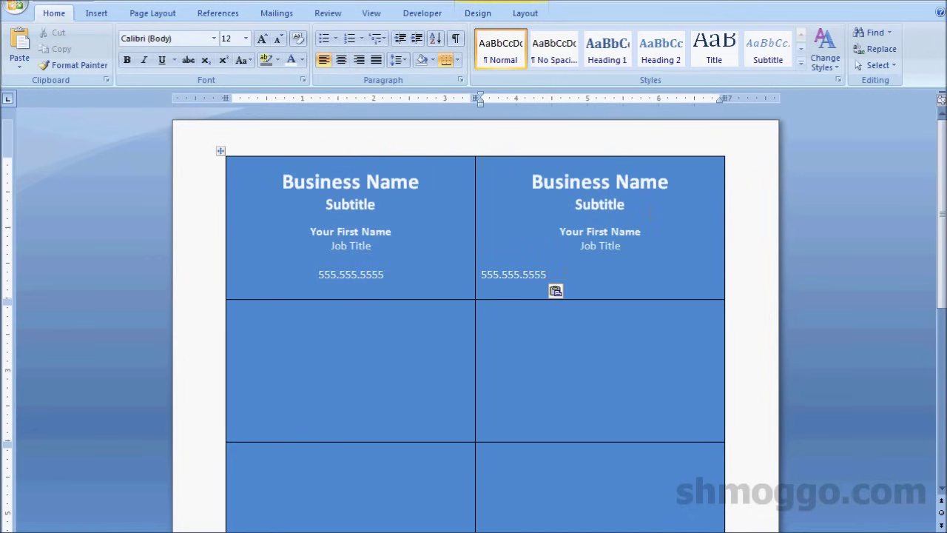
key("ctrl+v")
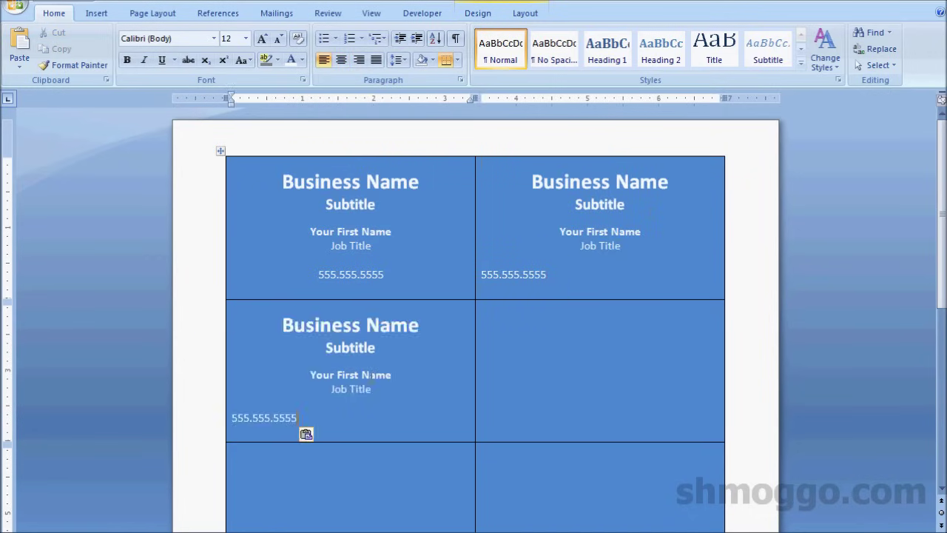
key("Tab")
key("ctrl+v")
scroll(473, 296, "down", 1)
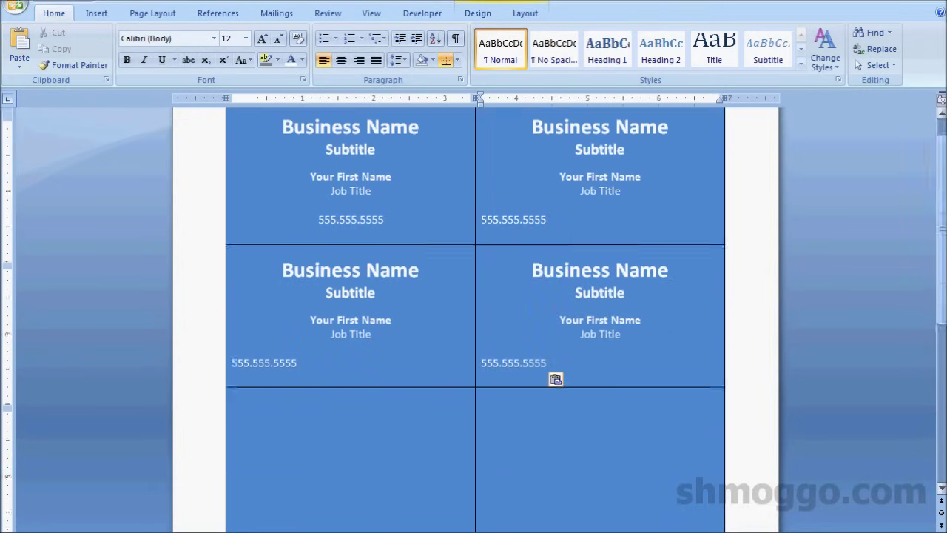
scroll(474, 295, "down", 5)
Step: Paste the card into both cells of the third and fourth rows
left_click(285, 218)
key("ctrl+v")
left_click(598, 206)
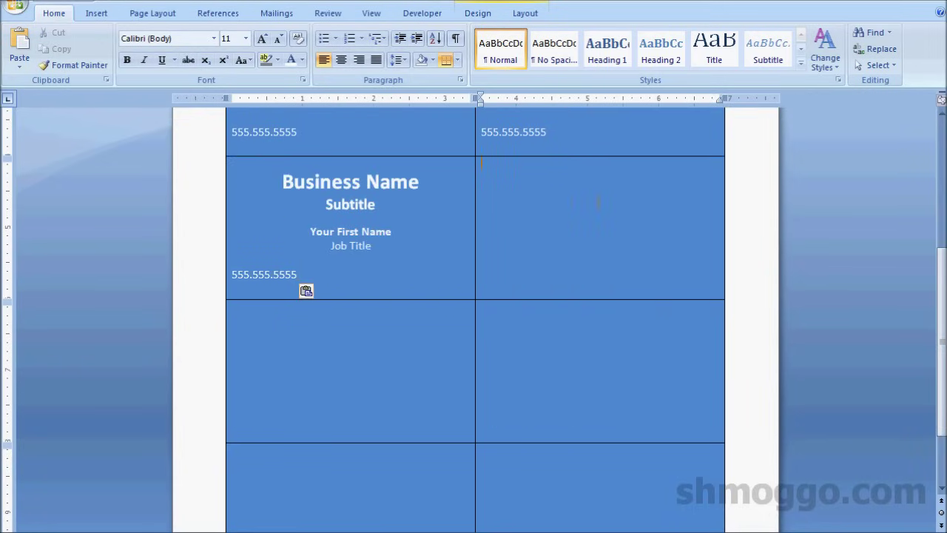
key("ctrl+v")
left_click(284, 361)
key("ctrl+v")
left_click(592, 345)
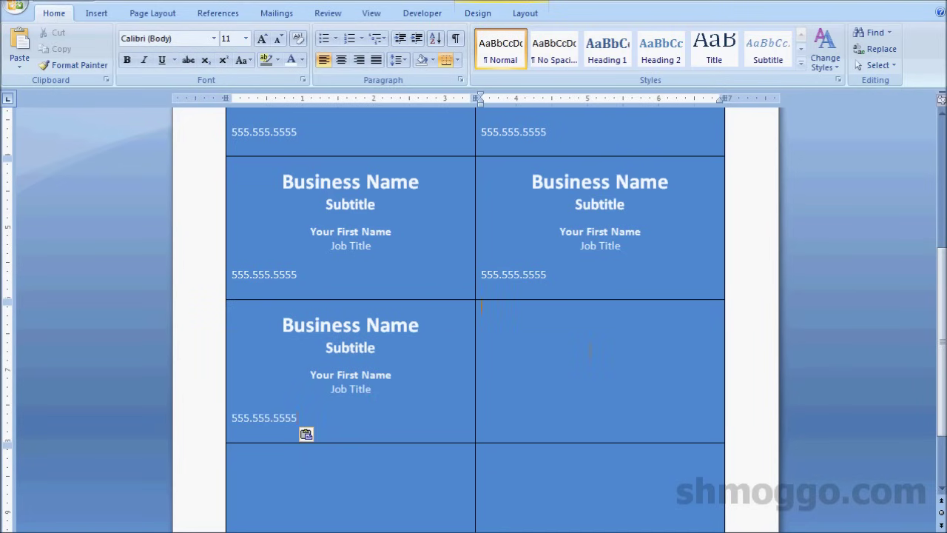
key("ctrl+v")
Step: Paste the card into both bottom-row cells and scroll back up
scroll(444, 370, "down", 2)
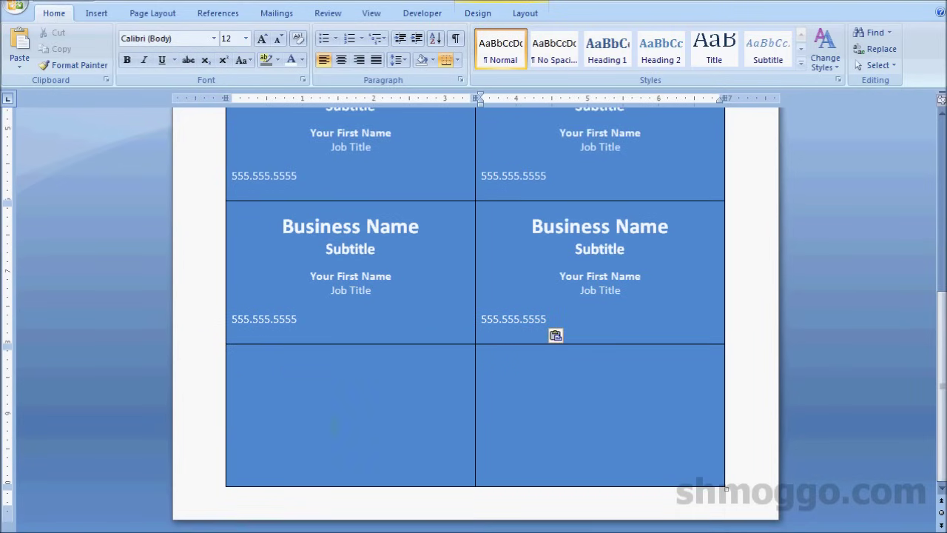
left_click(336, 398)
key("ctrl+v")
left_click(591, 384)
key("ctrl+v")
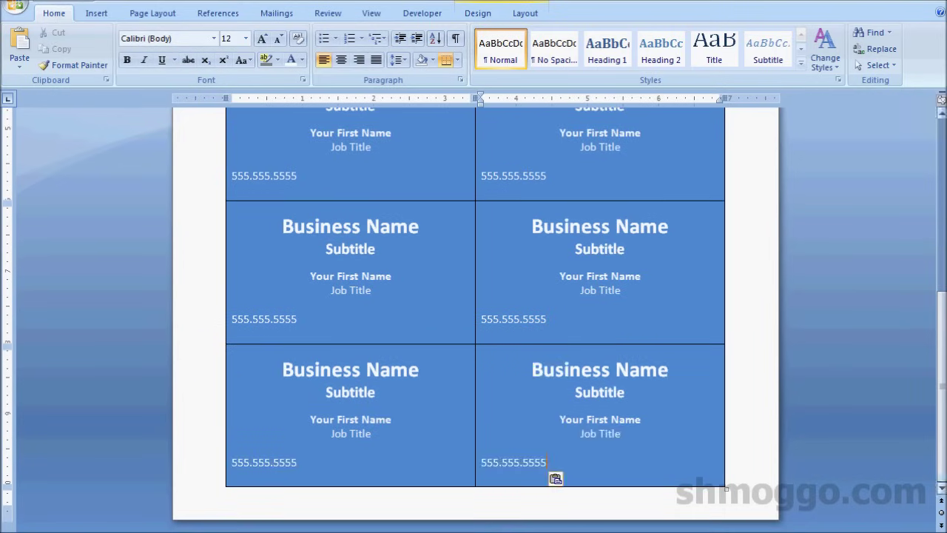
scroll(592, 370, "up", 1)
scroll(501, 248, "up", 2)
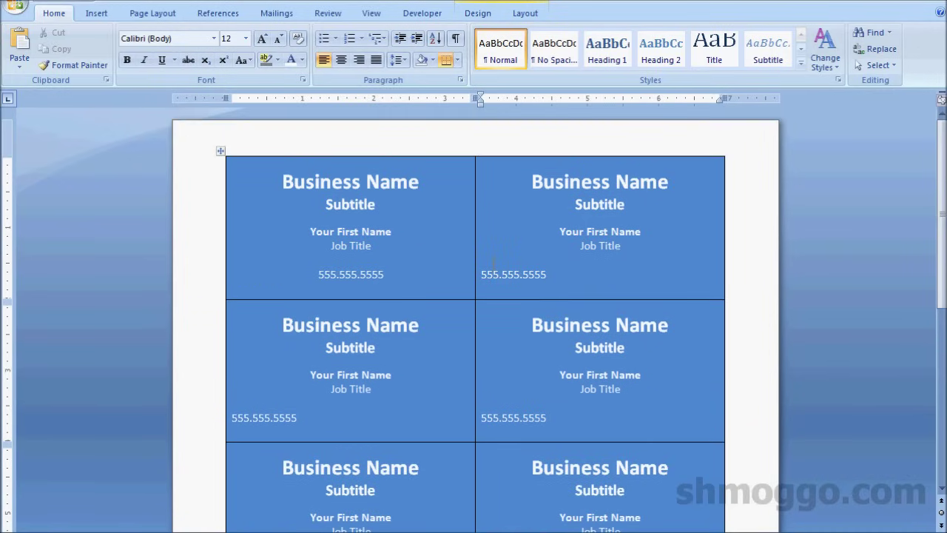
Step: Center the phone numbers on the top-right and both second-row cards
left_click(341, 60)
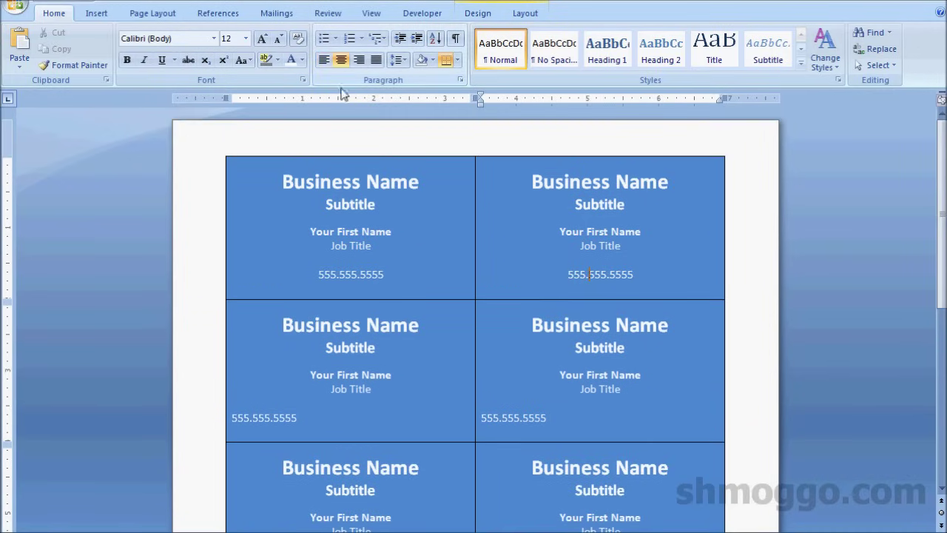
left_click(265, 418)
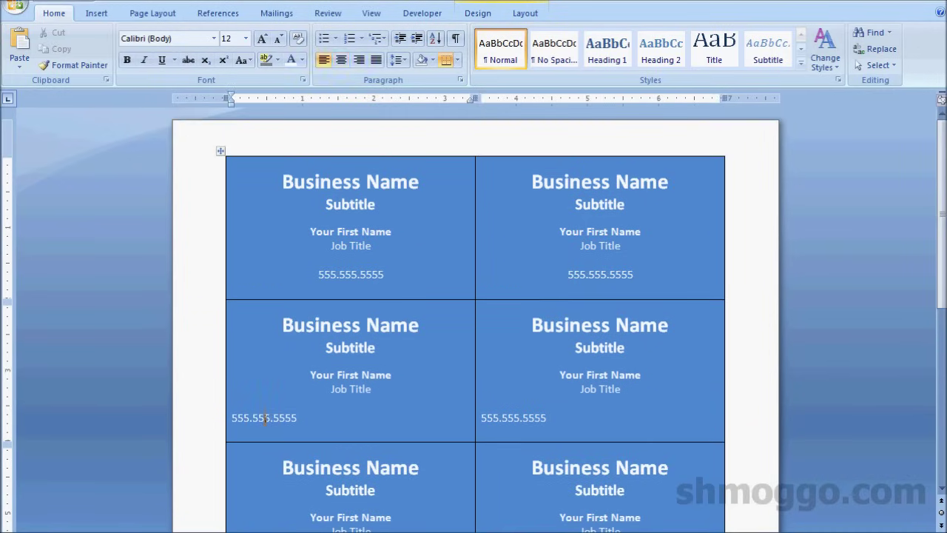
left_click(341, 60)
left_click(341, 60)
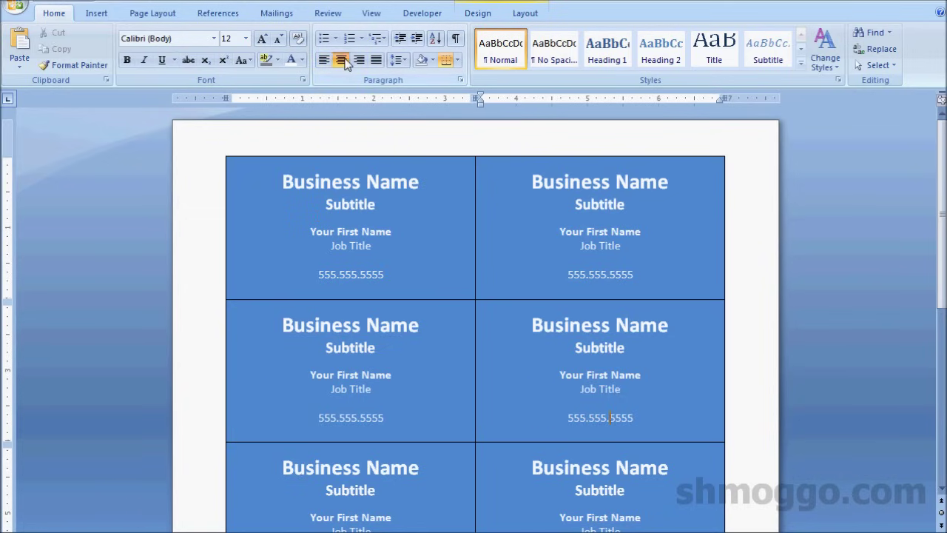
scroll(473, 325, "down", 10)
scroll(473, 319, "down", 1)
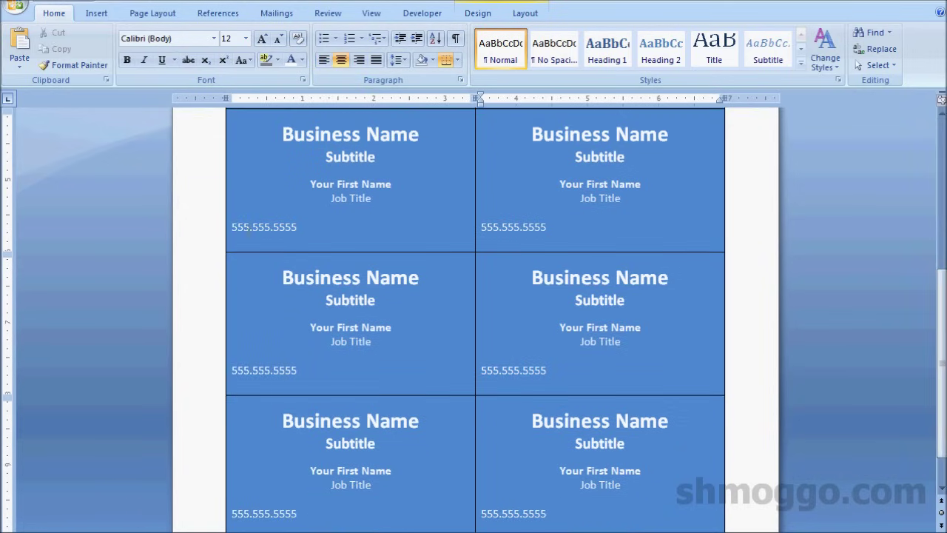
Step: Center the phone numbers on the third- and fourth-row cards
left_click(260, 228)
left_click(341, 60)
left_click(516, 225)
left_click(341, 60)
left_click(274, 370)
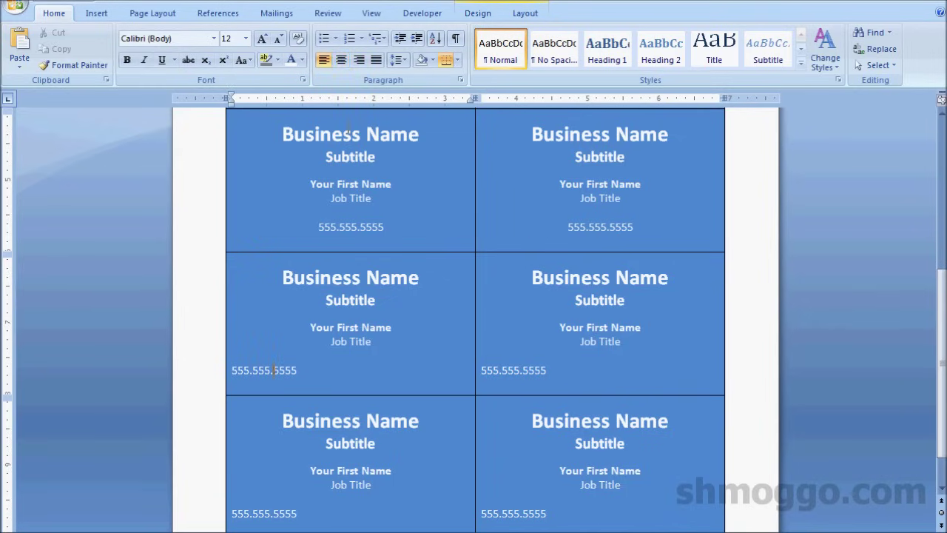
left_click(341, 60)
left_click(524, 370)
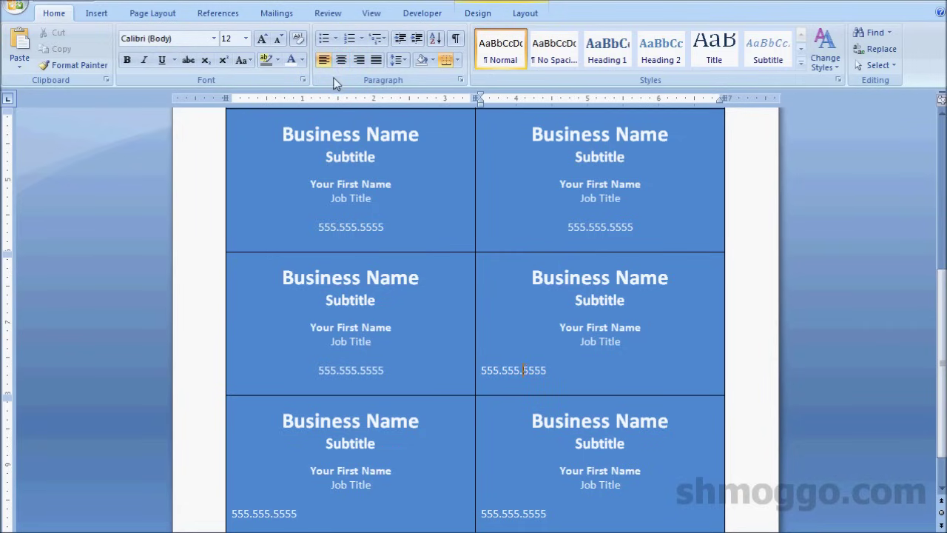
left_click(341, 60)
Step: Center the phone numbers on both bottom-row cards
left_click(273, 513)
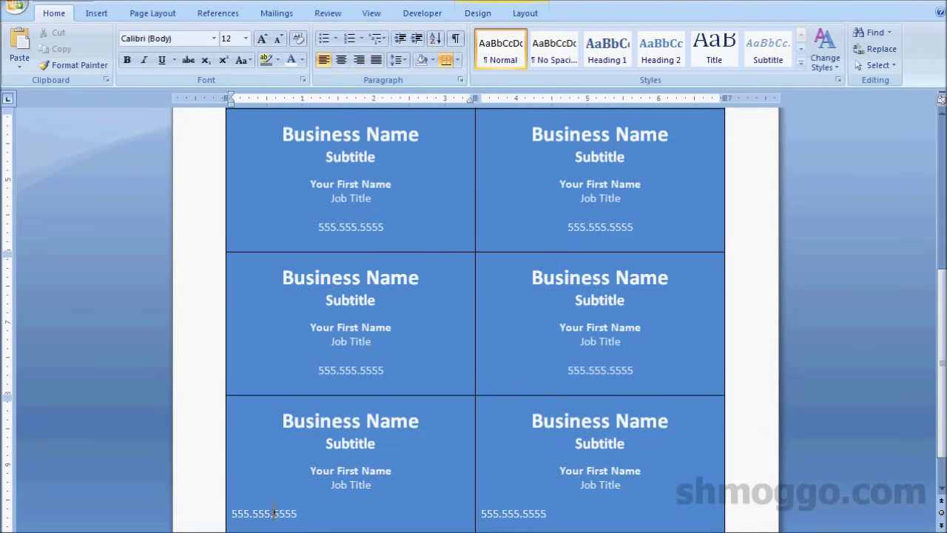
left_click(341, 60)
left_click(524, 513)
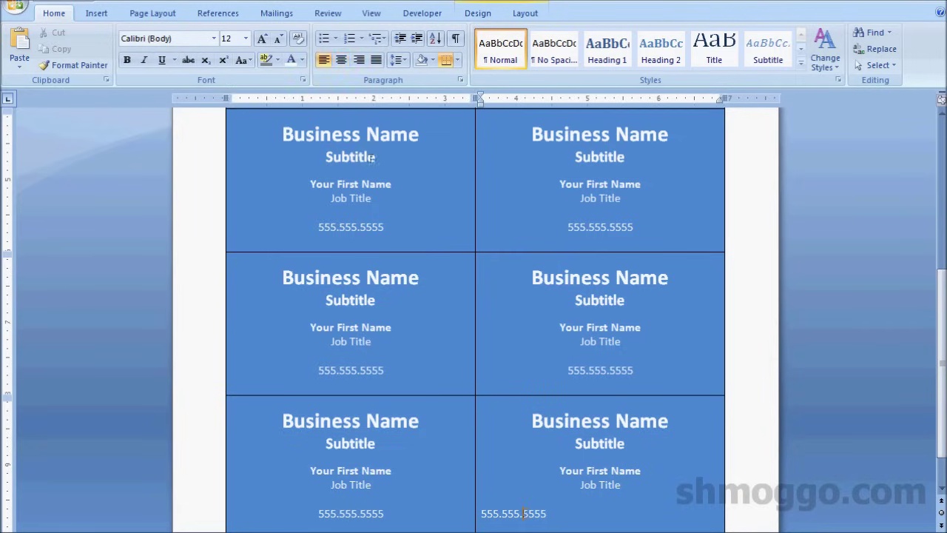
left_click(341, 60)
mouse_move(942, 340)
left_mouse_down()
mouse_move(944, 362)
mouse_move(944, 244)
left_mouse_up()
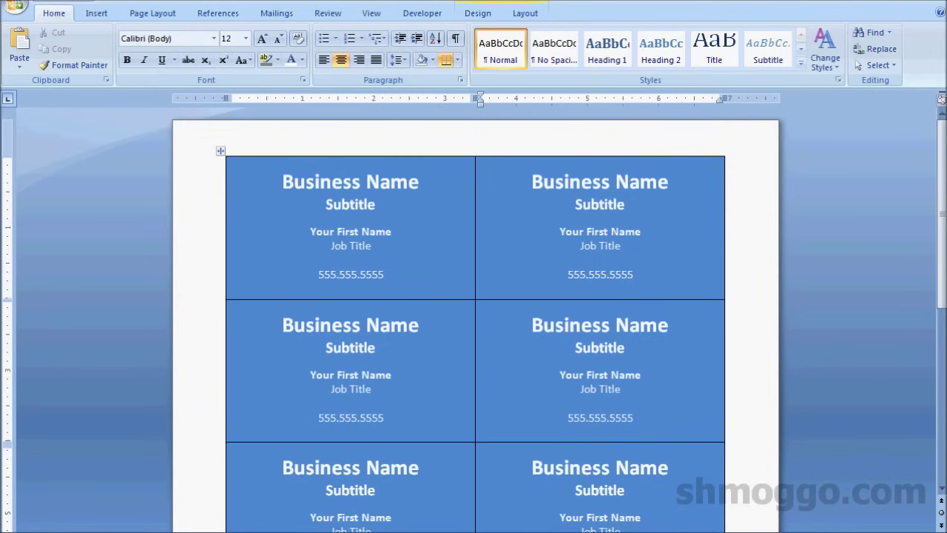
Step: Print the business card sheet from the Office button's Print dialog
left_click(16, 8)
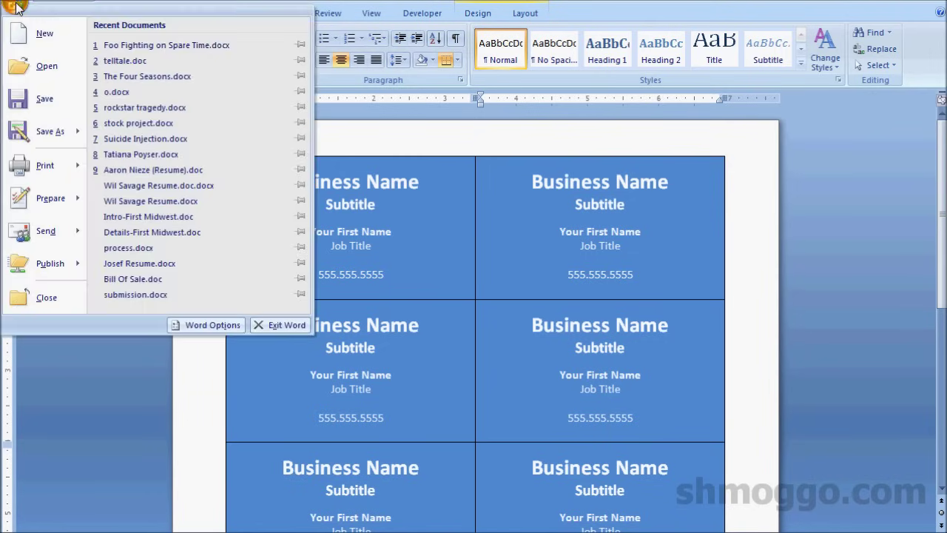
mouse_move(46, 165)
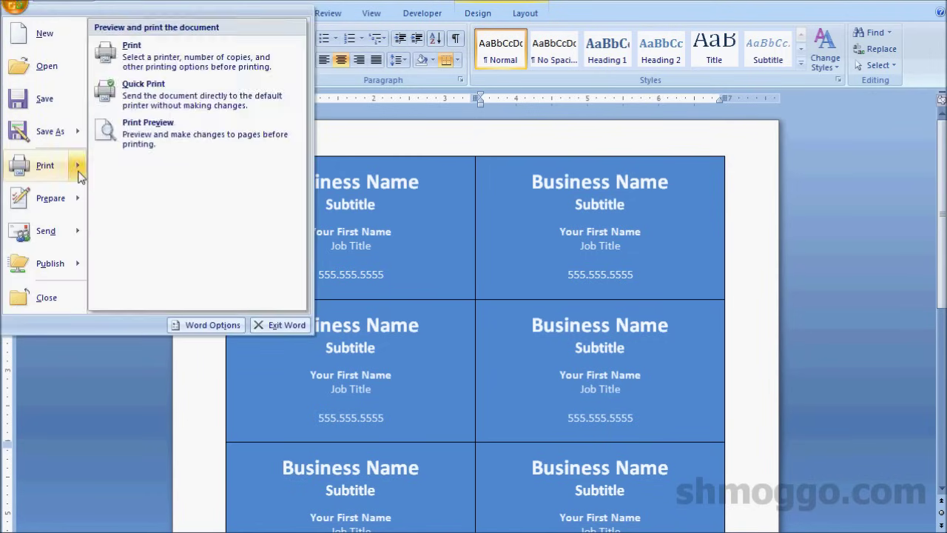
left_click(134, 63)
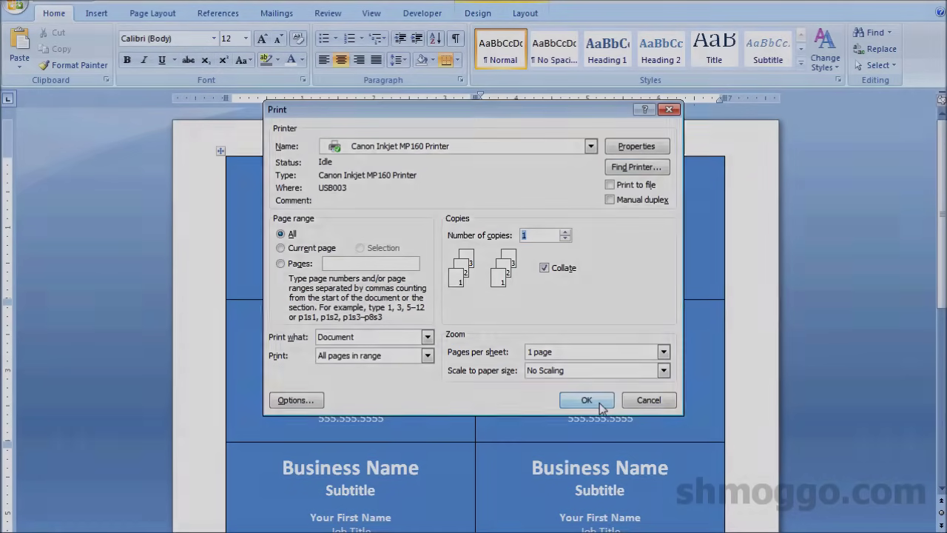
left_click(599, 400)
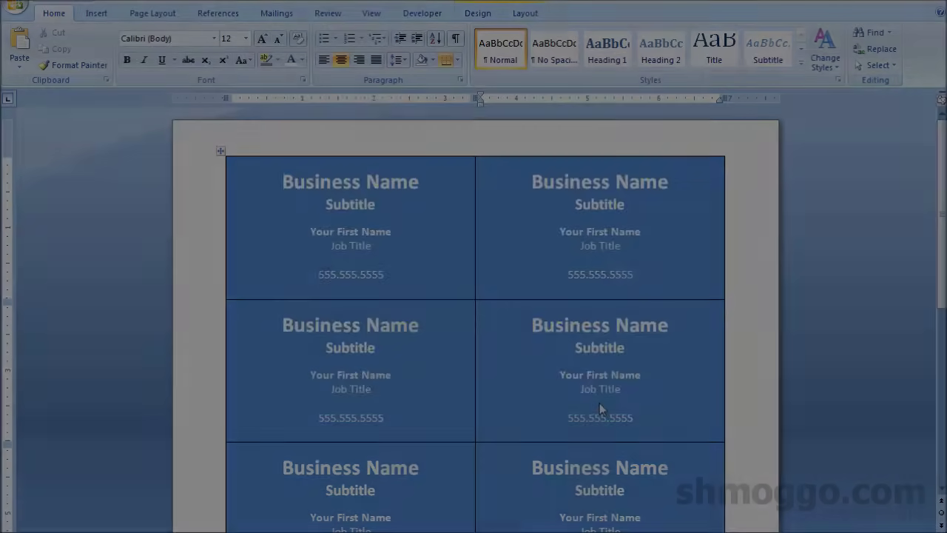